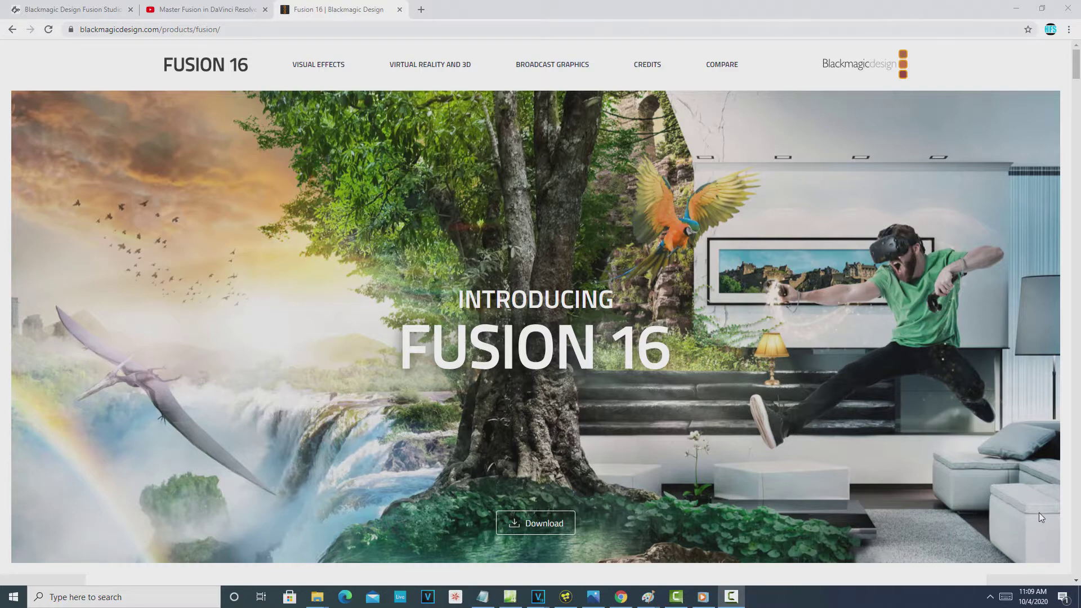
- Switch to Fusion Studio and create a new composition
{"action": "left_click", "coordinate": [571, 597]}
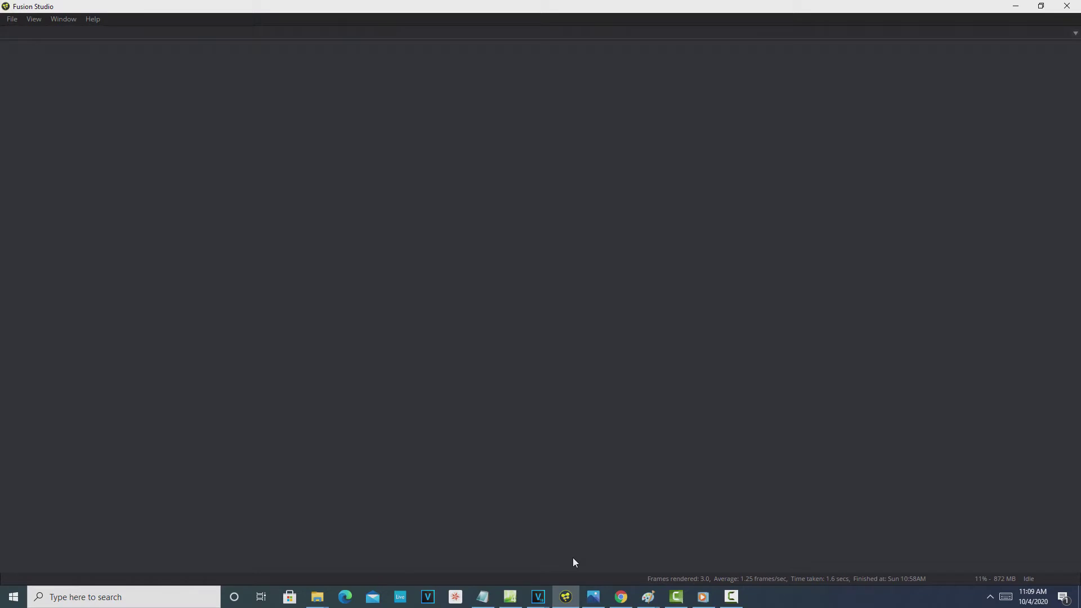
{"action": "left_click", "coordinate": [14, 19]}
{"action": "key", "text": "Escape"}
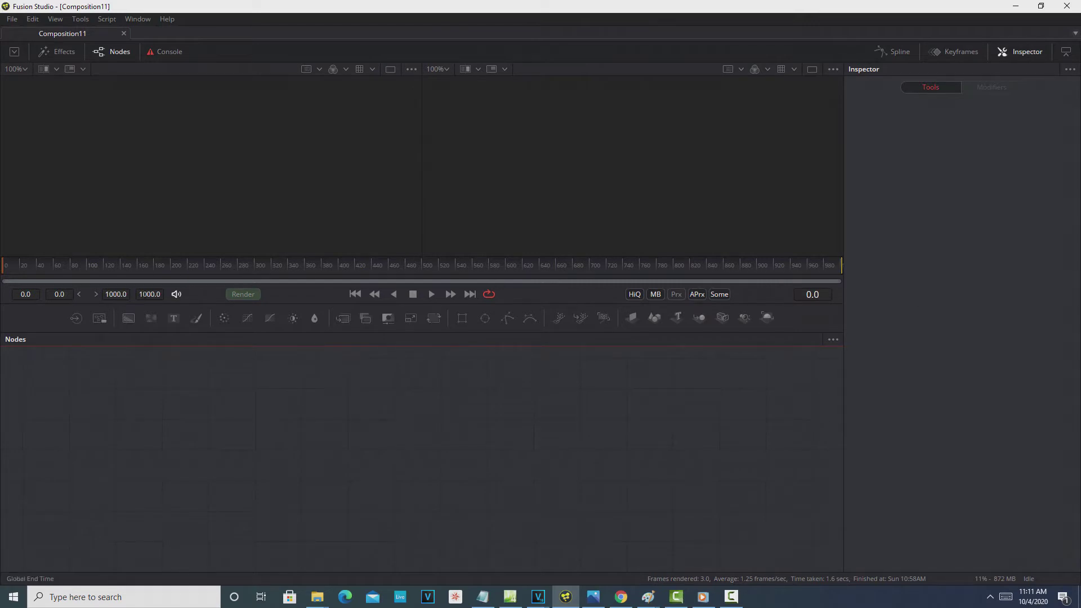
- Set the composition's global end time to 2
{"action": "left_click", "coordinate": [145, 294]}
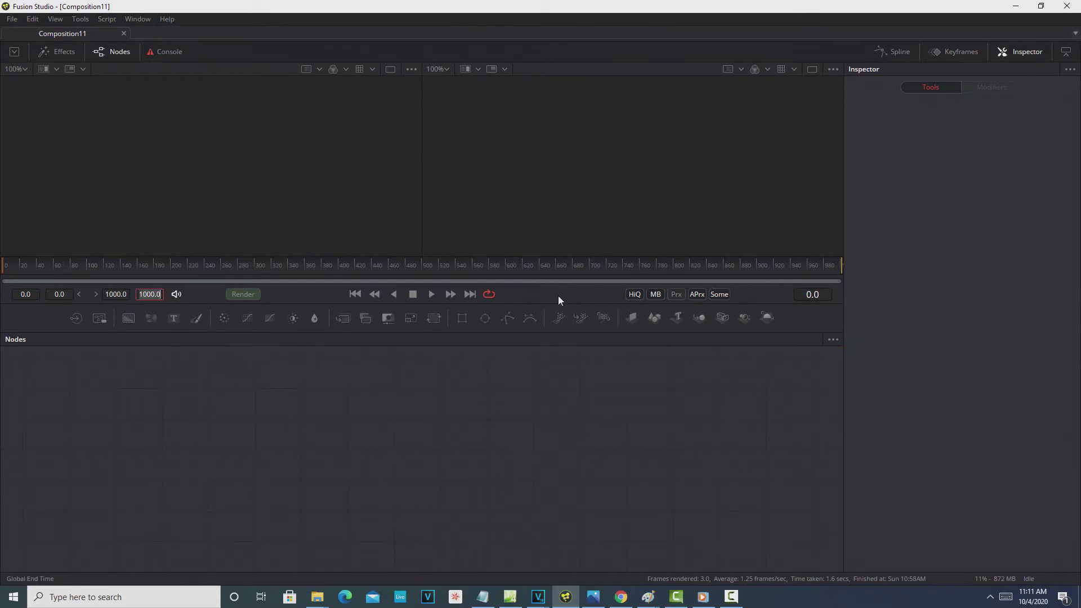
{"action": "type", "text": "2"}
{"action": "key", "text": "Return"}
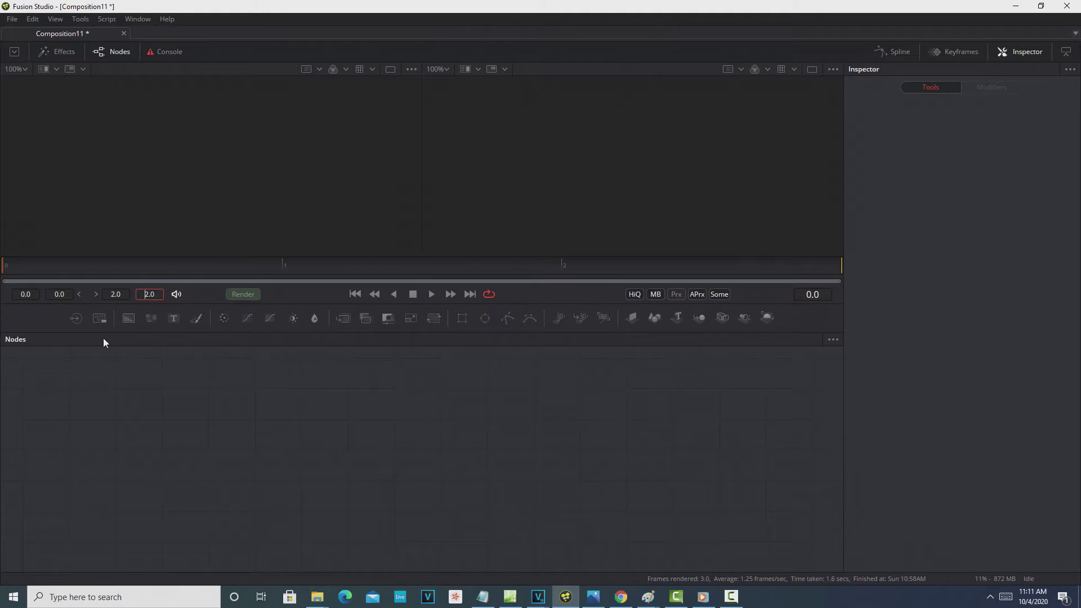
- Add a Loader node that reads city.jpg from the Desktop folder
{"action": "left_click", "coordinate": [79, 316]}
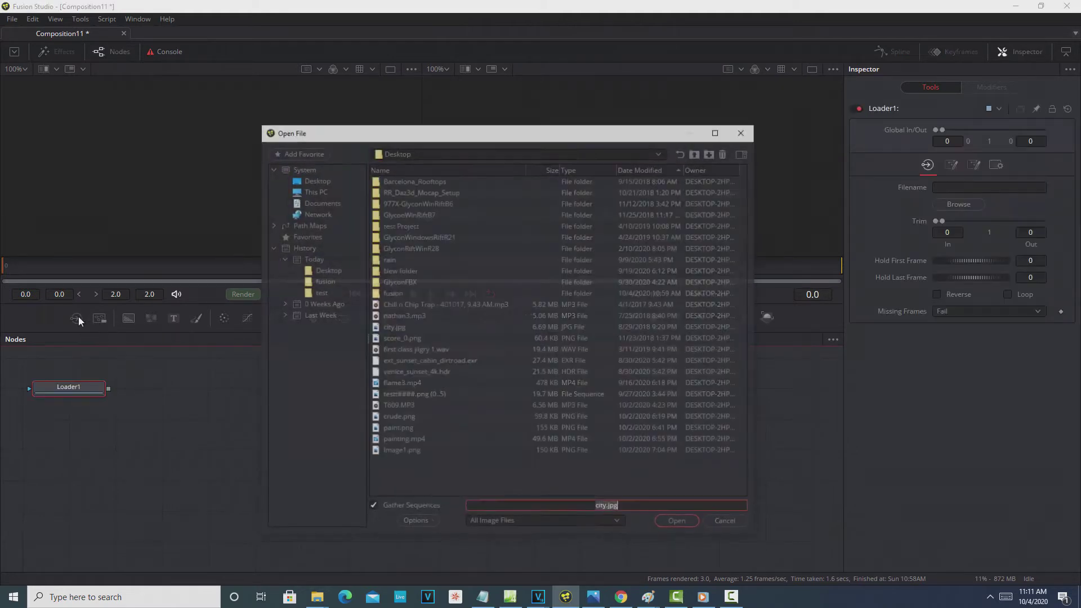
{"action": "left_click", "coordinate": [403, 328]}
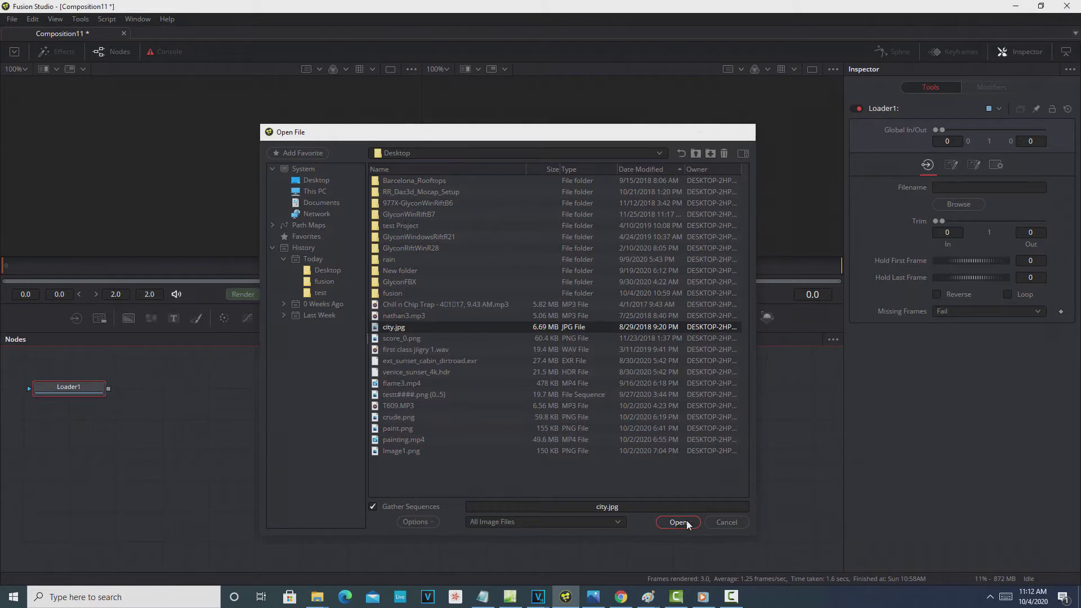
{"action": "left_click", "coordinate": [687, 524]}
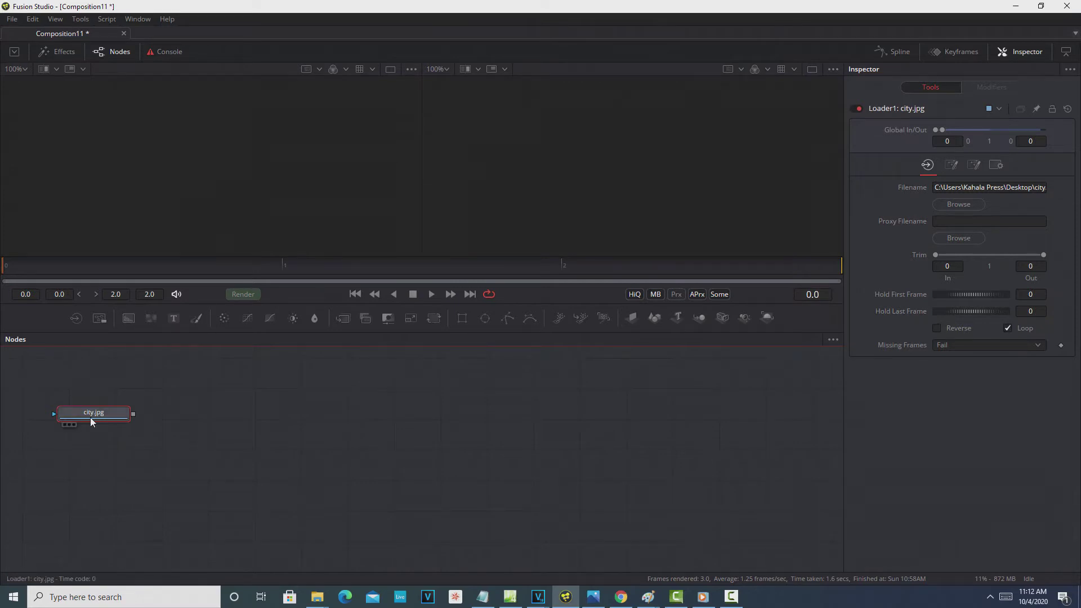
- Try out showing the city.jpg node in both viewers, and clear both viewers again
{"action": "left_click_drag", "start_coordinate": [90, 417], "coordinate": [160, 177]}
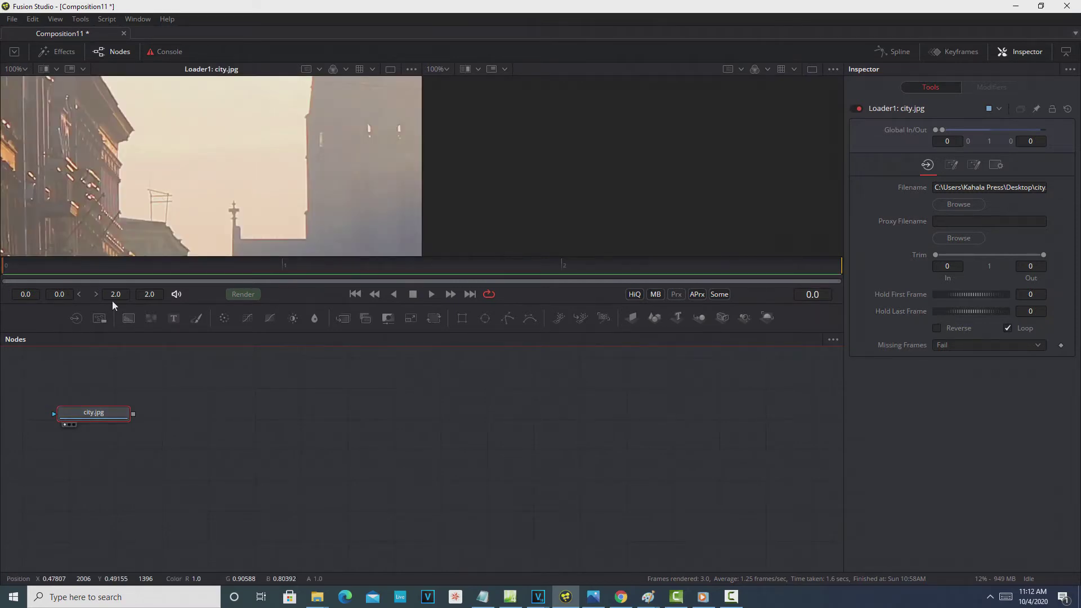
{"action": "left_click", "coordinate": [70, 425]}
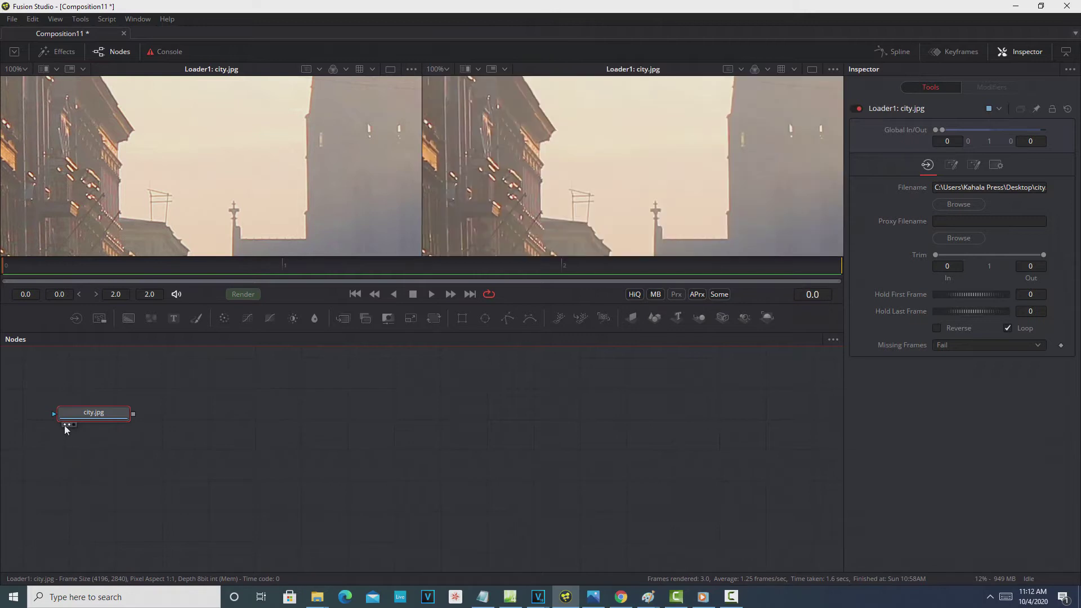
{"action": "left_click", "coordinate": [66, 425]}
{"action": "left_click", "coordinate": [65, 424]}
{"action": "left_click", "coordinate": [70, 425]}
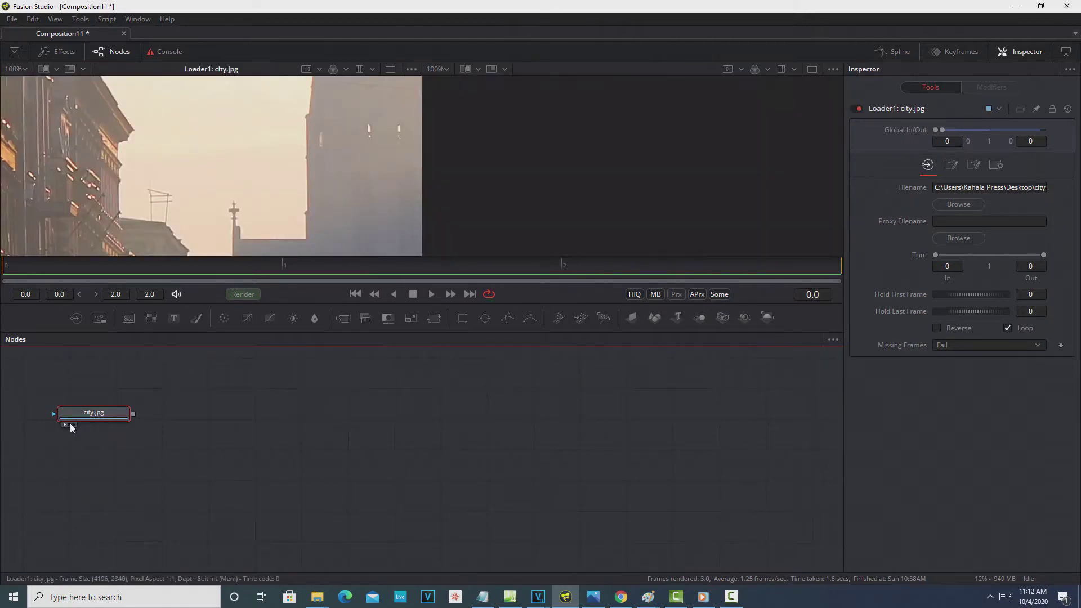
{"action": "left_click", "coordinate": [65, 424]}
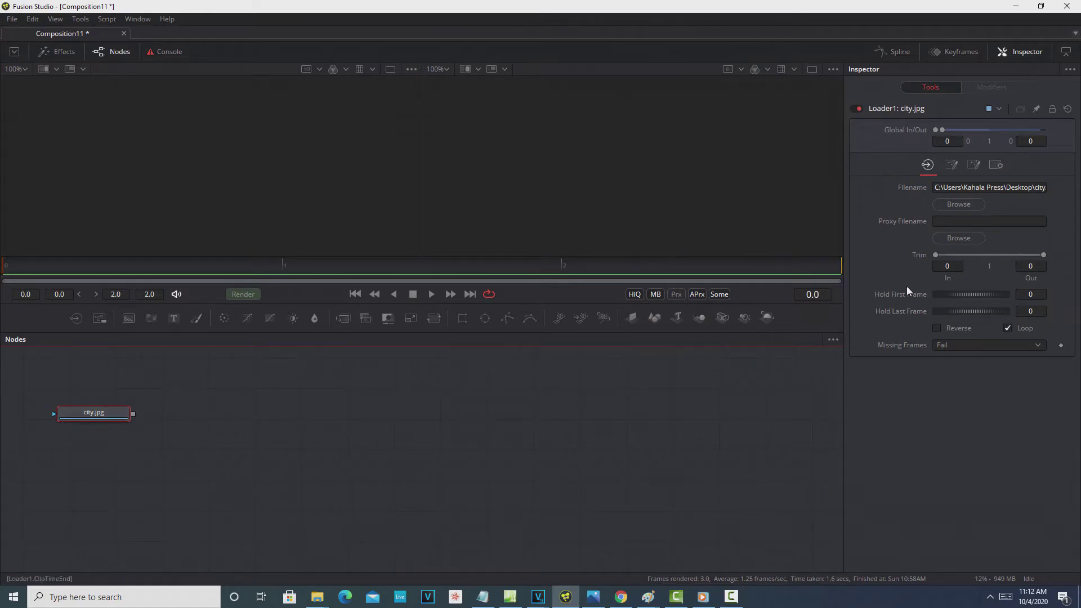
- Display the city.jpg node in the first viewer and scale the image to fit
{"action": "mouse_move", "coordinate": [104, 419]}
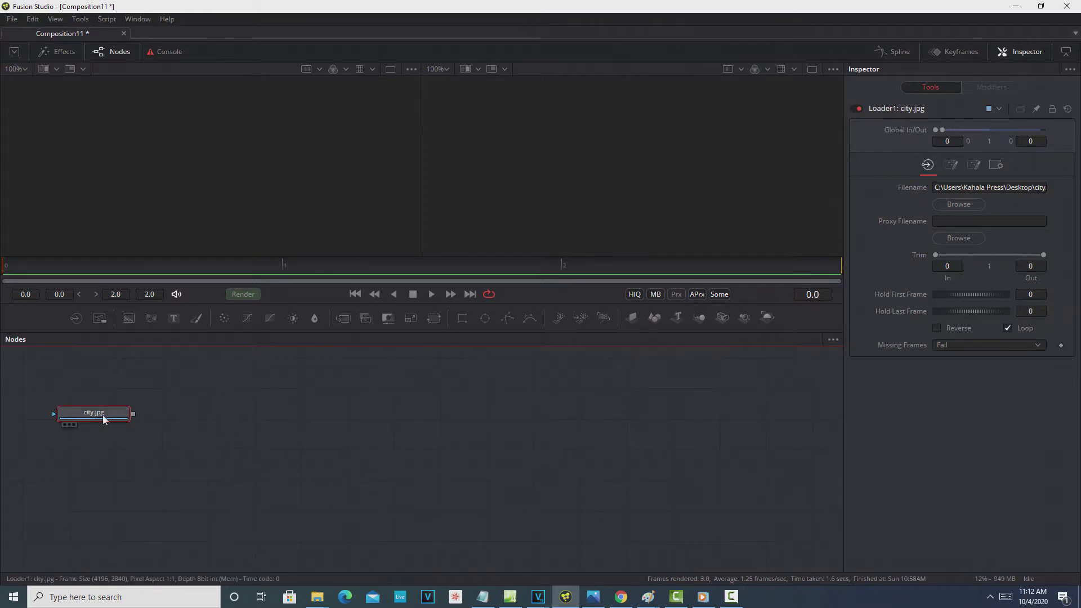
{"action": "key", "text": "1"}
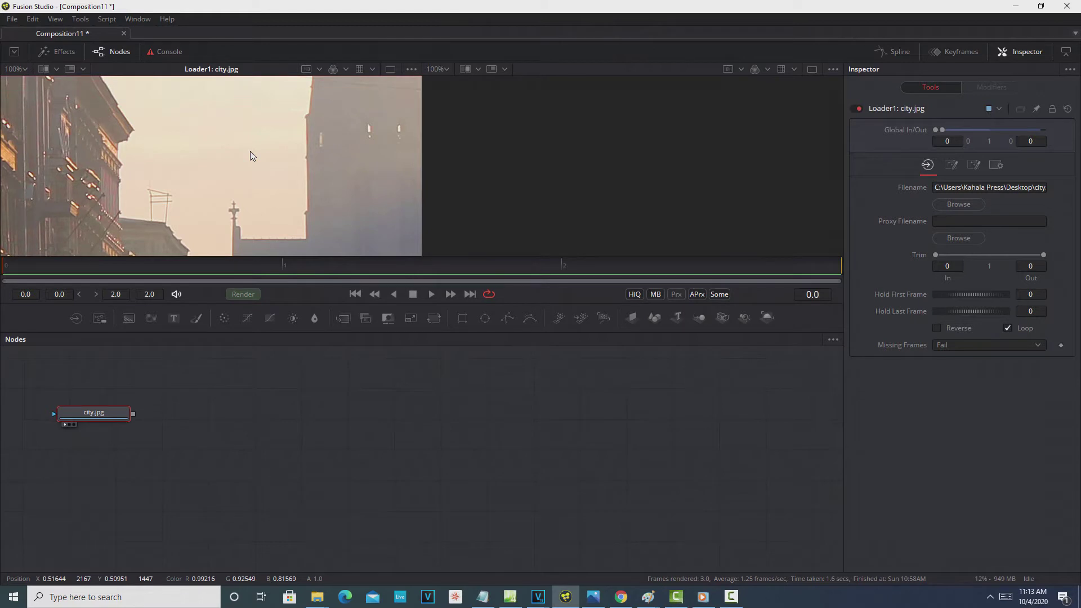
{"action": "key", "text": "ctrl+f"}
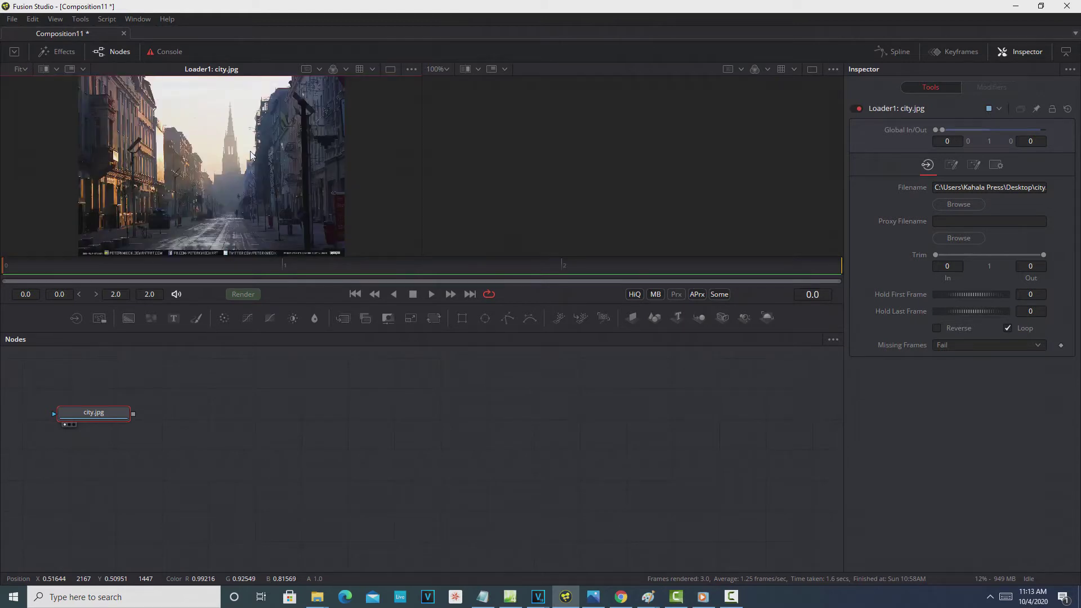
{"action": "right_click", "coordinate": [251, 154]}
{"action": "mouse_move", "coordinate": [272, 159]}
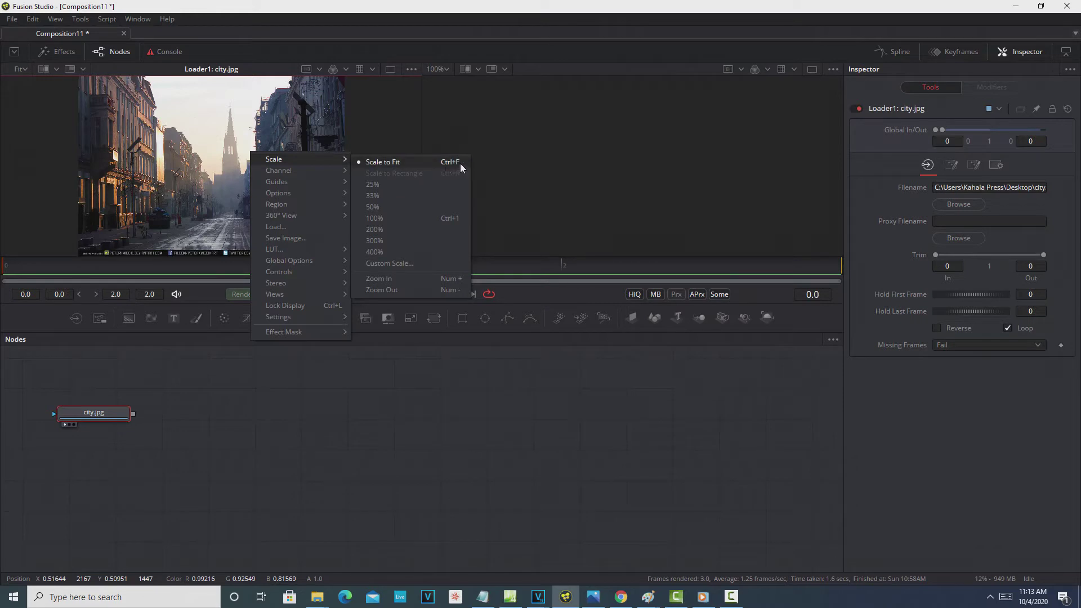
{"action": "left_click", "coordinate": [303, 415]}
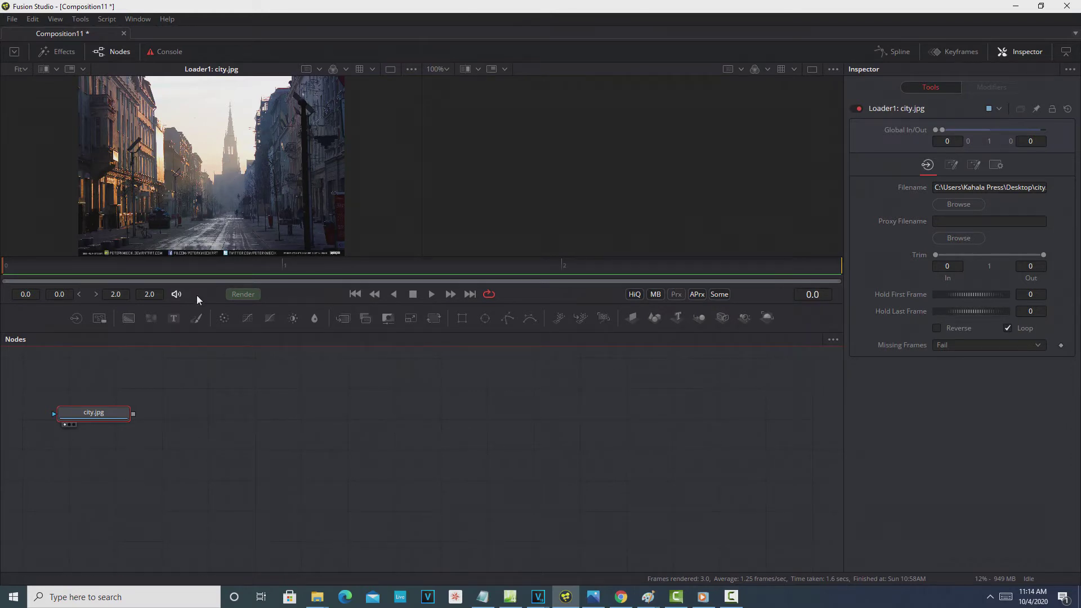
- Add a Text node merged over city.jpg and shift the Merge node slightly away from it
{"action": "left_click", "coordinate": [174, 317]}
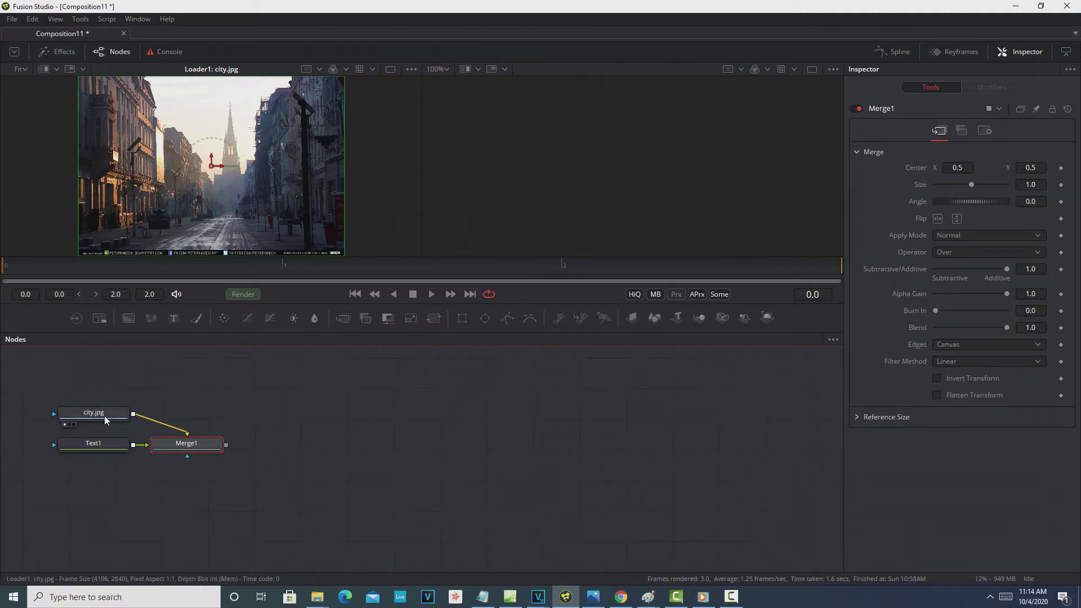
{"action": "mouse_move", "coordinate": [105, 415]}
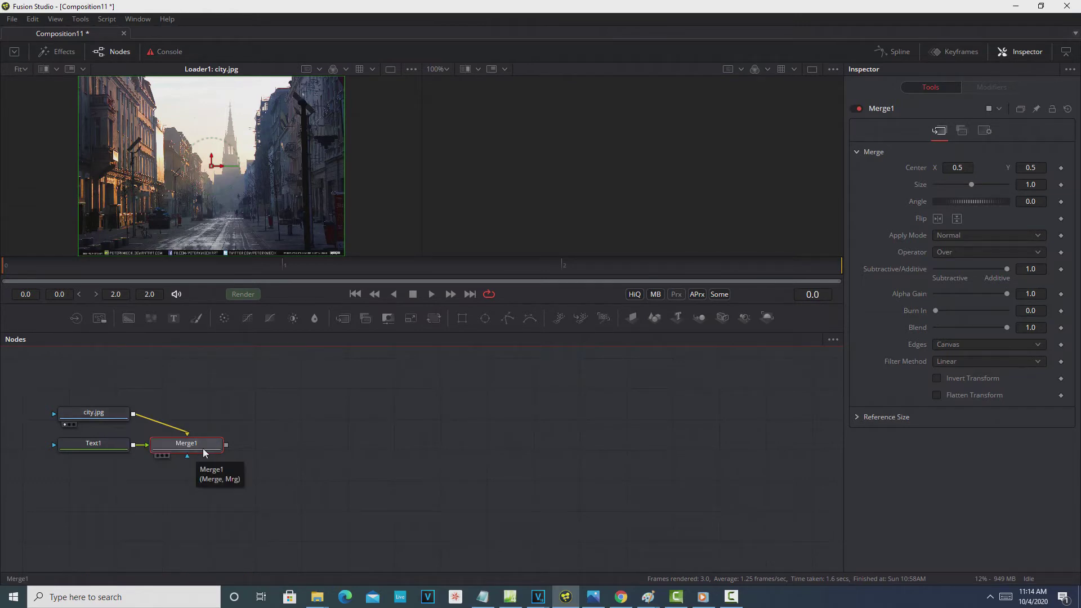
{"action": "mouse_move", "coordinate": [192, 449]}
{"action": "left_mouse_down"}
{"action": "mouse_move", "coordinate": [208, 431]}
{"action": "mouse_move", "coordinate": [204, 440]}
{"action": "left_mouse_up"}
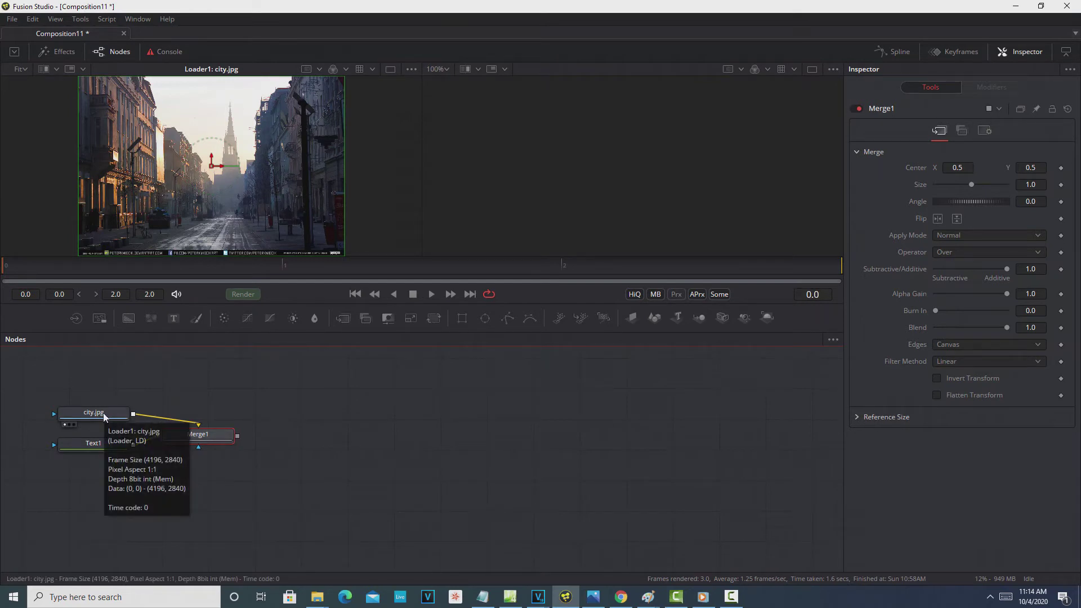
- Show the Text node in the second viewer and enter the styled text "QUICK START INTRO" and "FUSION STUDION 16" on two lines
{"action": "left_click", "coordinate": [99, 446]}
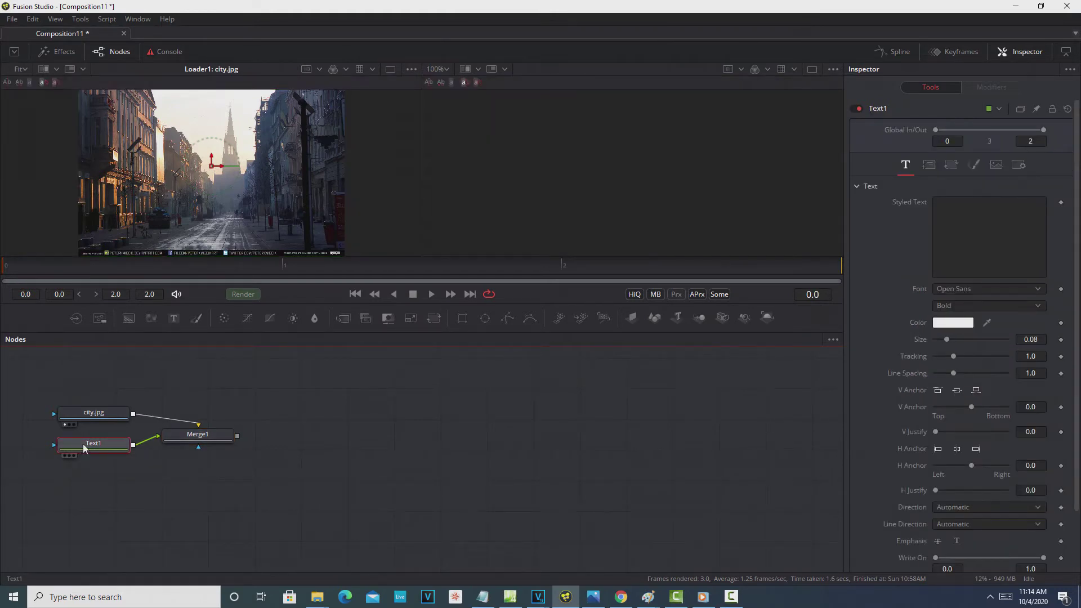
{"action": "key", "text": "2"}
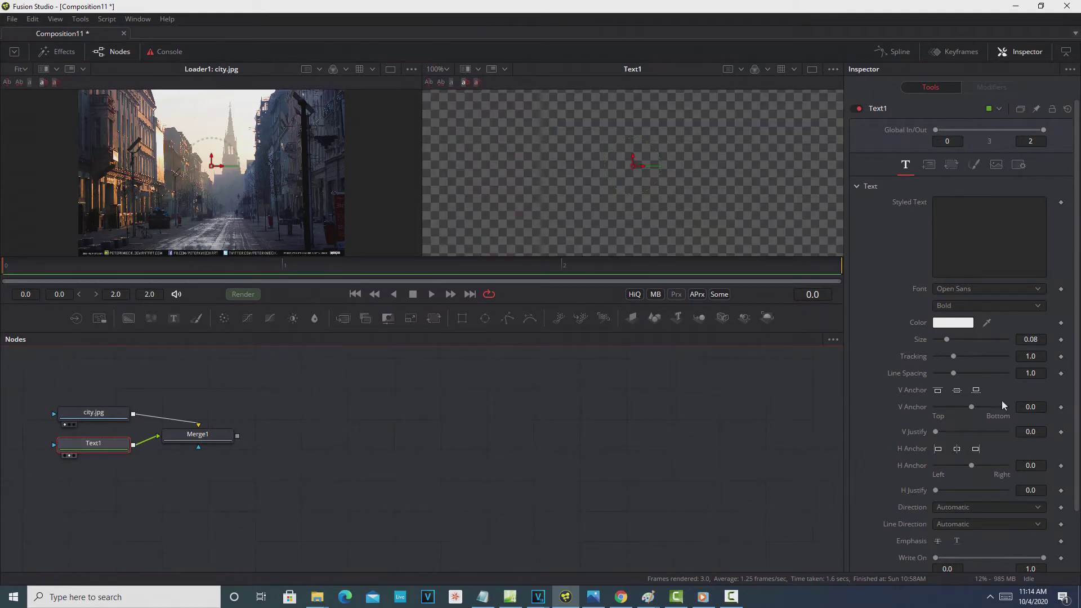
{"action": "left_click", "coordinate": [968, 208]}
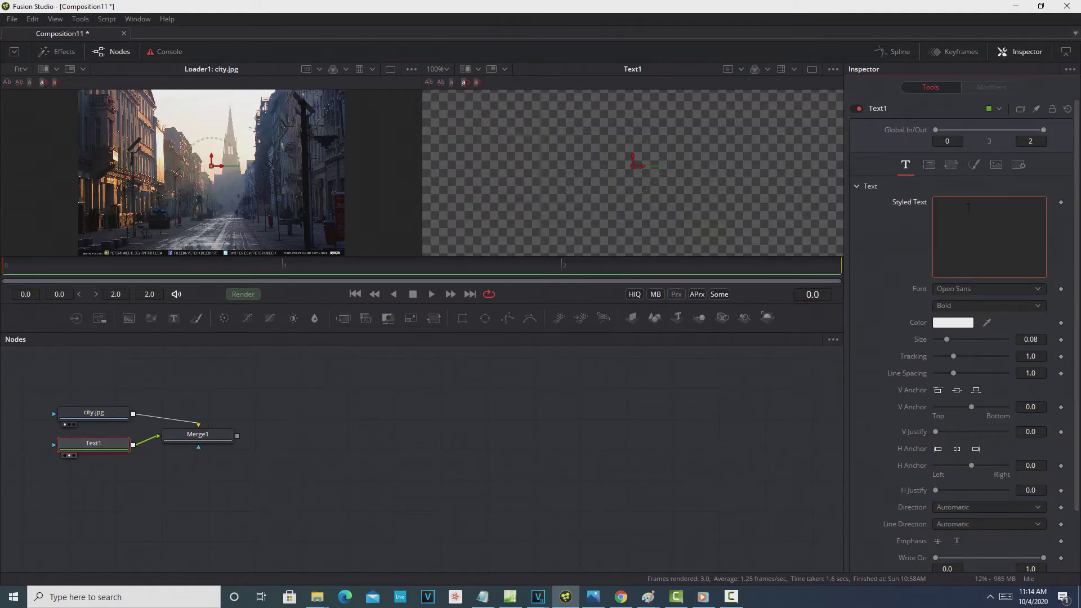
{"action": "type", "text": "QU"}
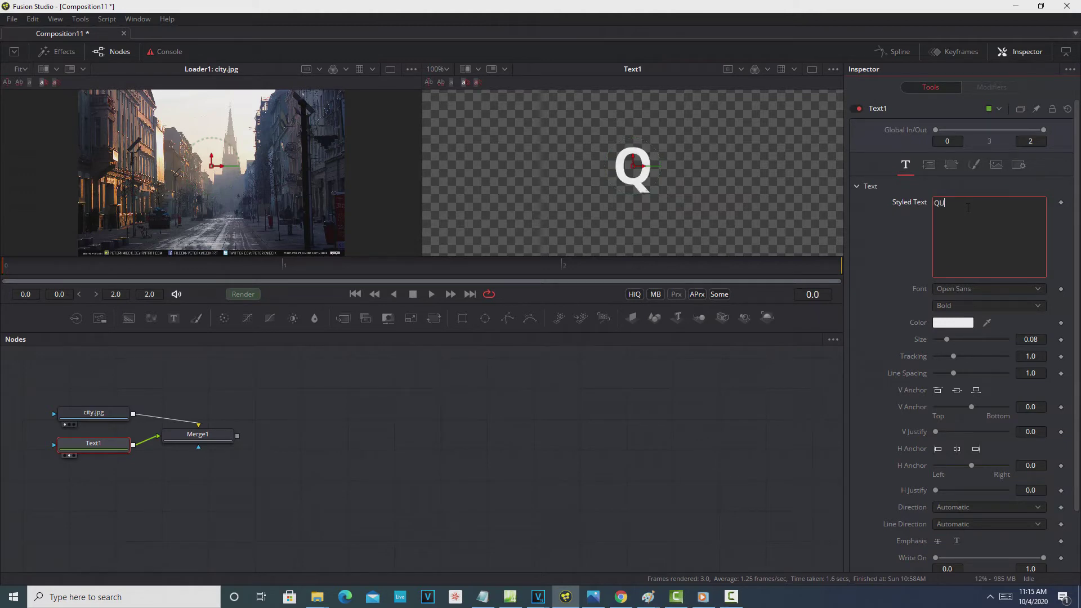
{"action": "type", "text": "ICK START INTRO"}
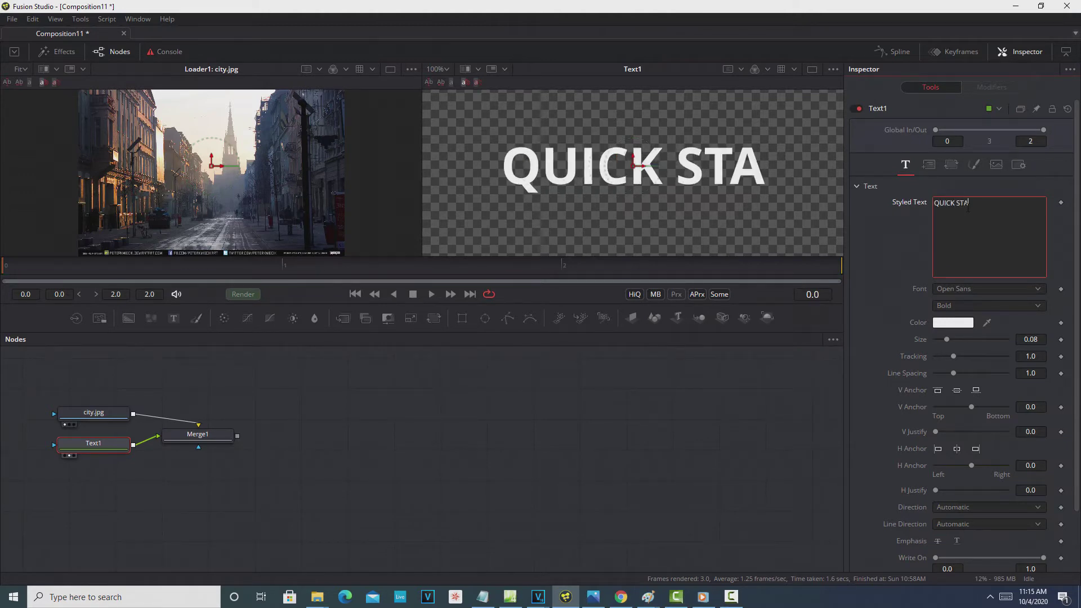
{"action": "key", "text": "Return"}
{"action": "type", "text": "FU"}
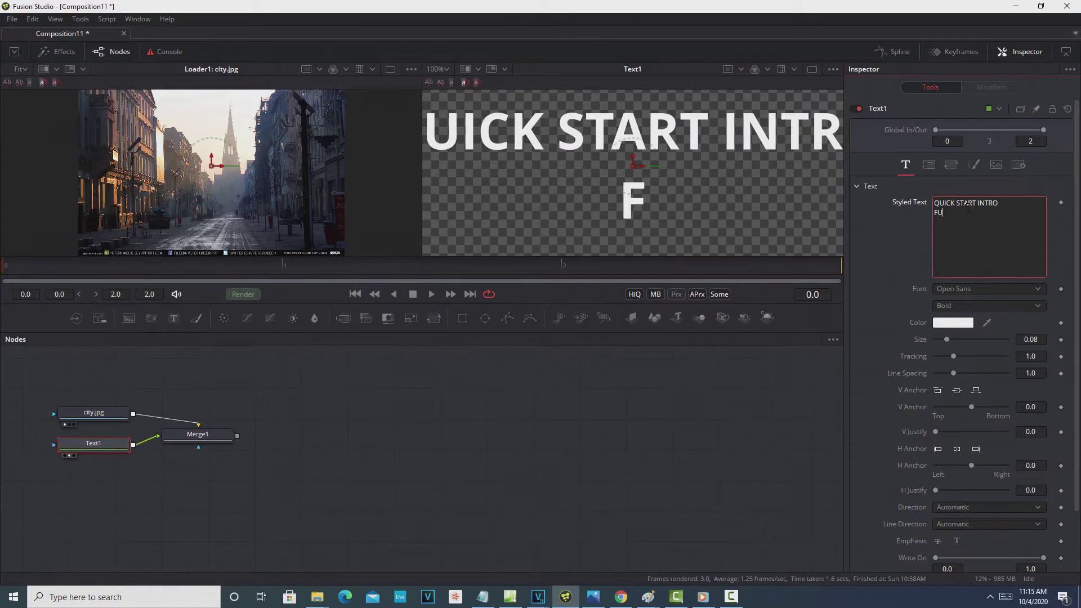
{"action": "type", "text": "SION STUDION 16"}
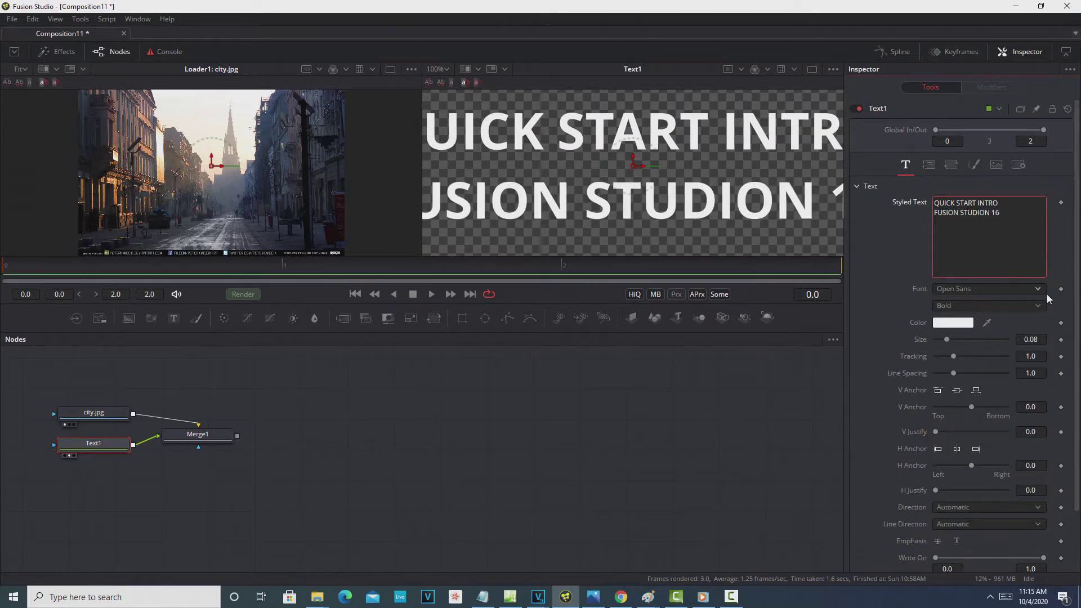
- Scale the second viewer to fit and display the Merge node's output in it
{"action": "left_click", "coordinate": [713, 152]}
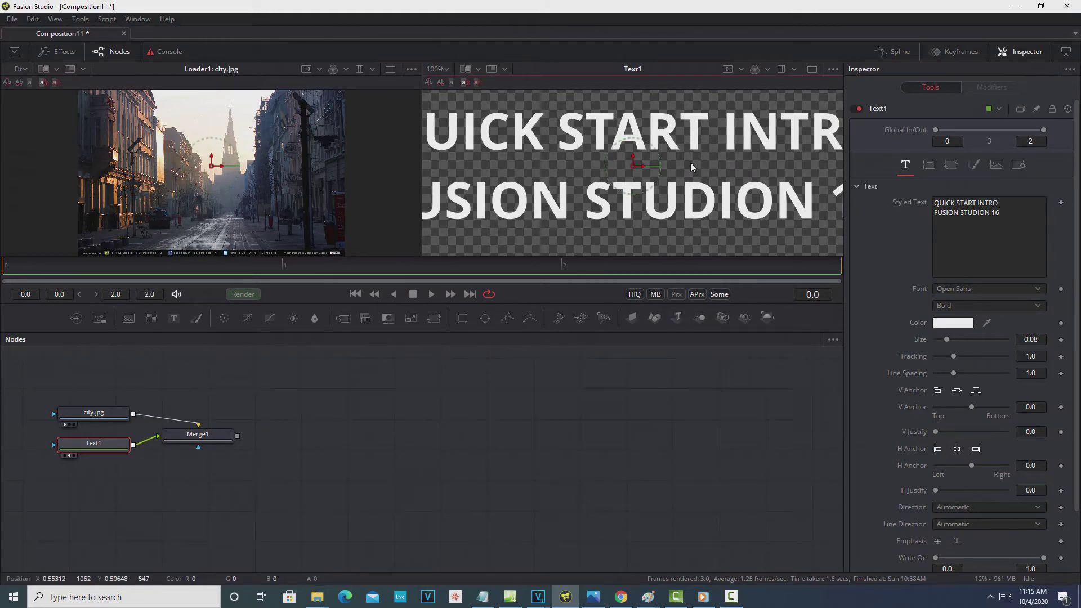
{"action": "key", "text": "ctrl+f"}
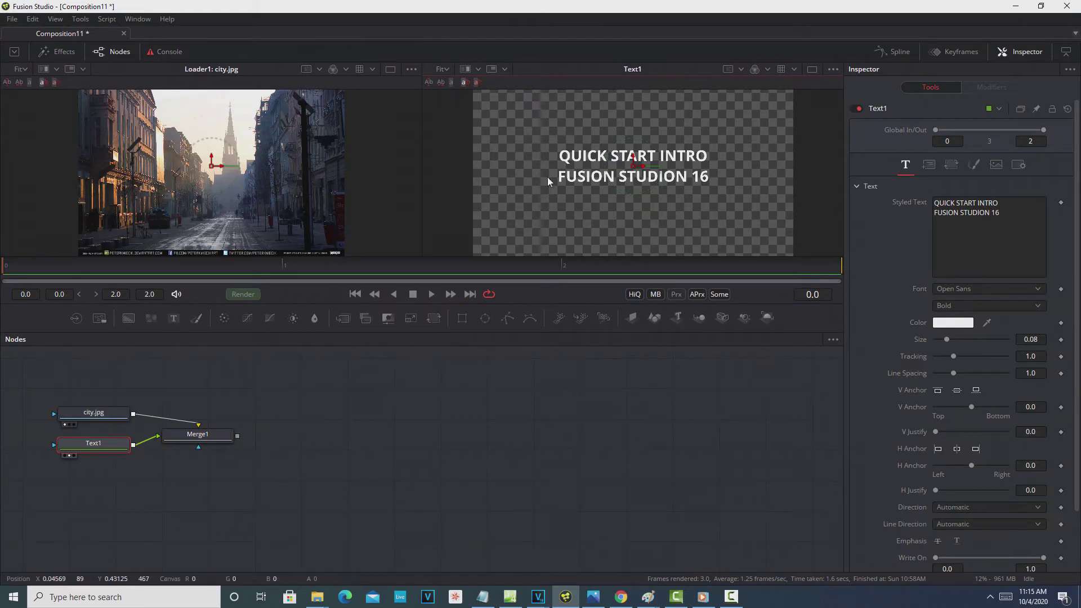
{"action": "left_click", "coordinate": [200, 438]}
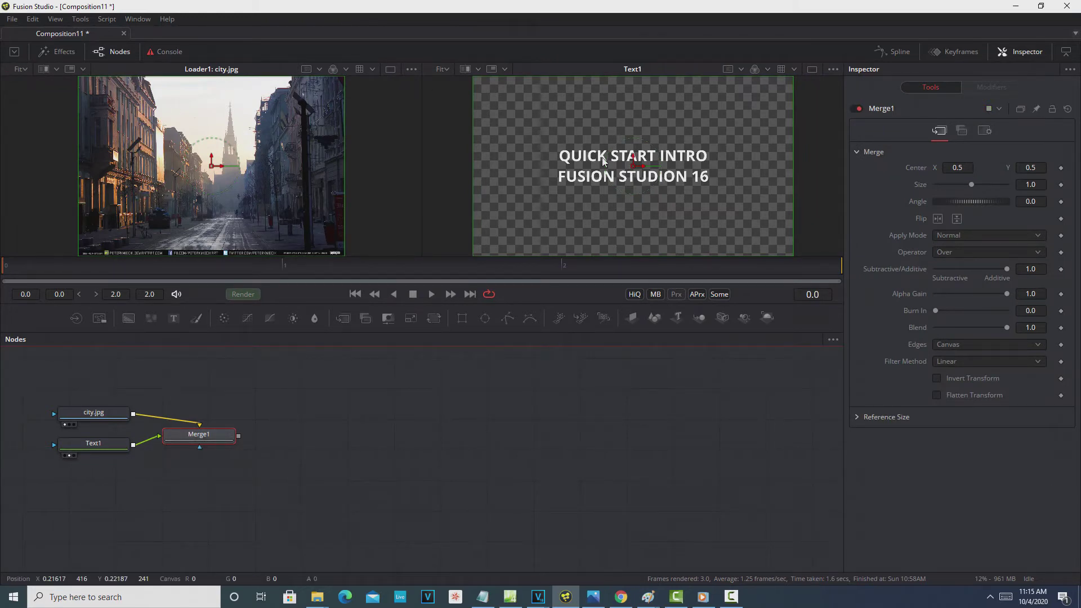
{"action": "left_click", "coordinate": [177, 446]}
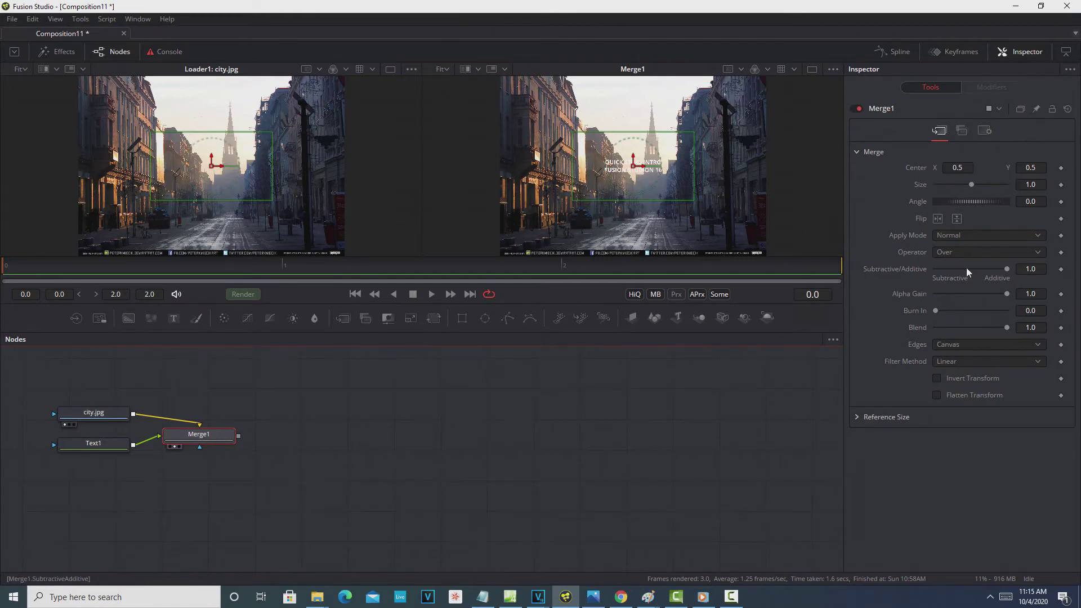
- Enlarge the title text to a size of about 0.197 and move it down over the street in the image
{"action": "left_click", "coordinate": [91, 443]}
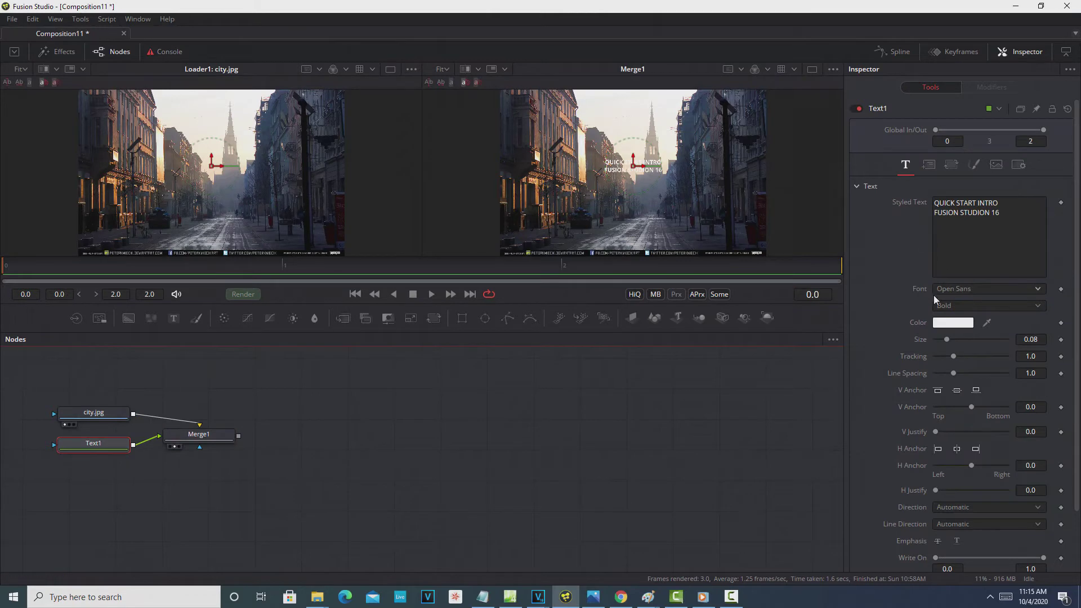
{"action": "left_click_drag", "start_coordinate": [950, 339], "coordinate": [964, 342]}
{"action": "left_click_drag", "start_coordinate": [633, 163], "coordinate": [635, 208]}
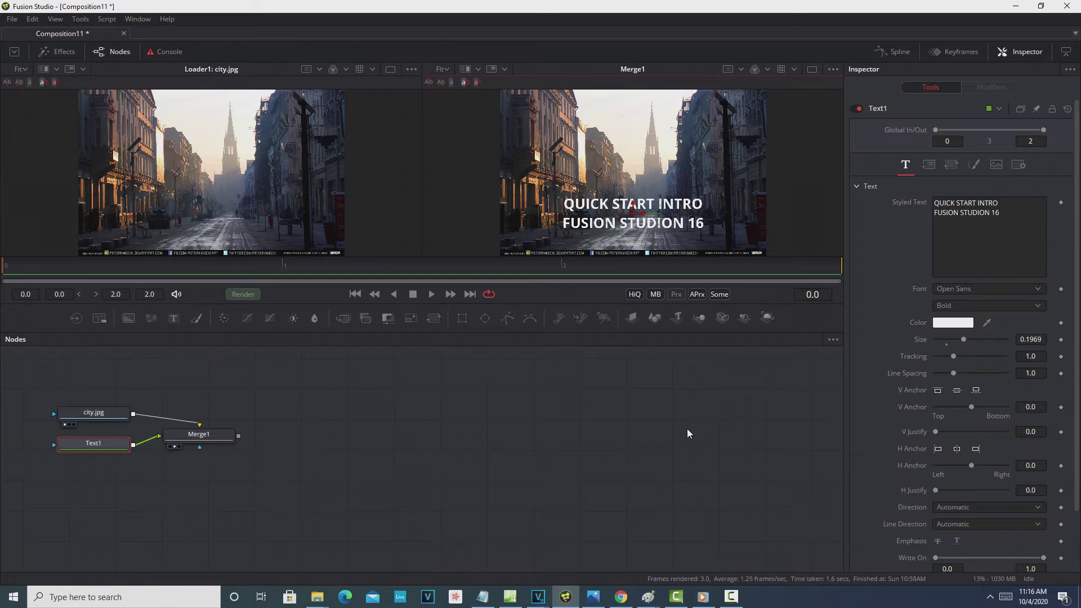
- Spread out the Text and Merge nodes in the node graph, away from the city.jpg node
{"action": "left_click_drag", "start_coordinate": [208, 440], "coordinate": [257, 438]}
{"action": "left_click_drag", "start_coordinate": [92, 446], "coordinate": [126, 477]}
{"action": "left_click_drag", "start_coordinate": [265, 430], "coordinate": [301, 450]}
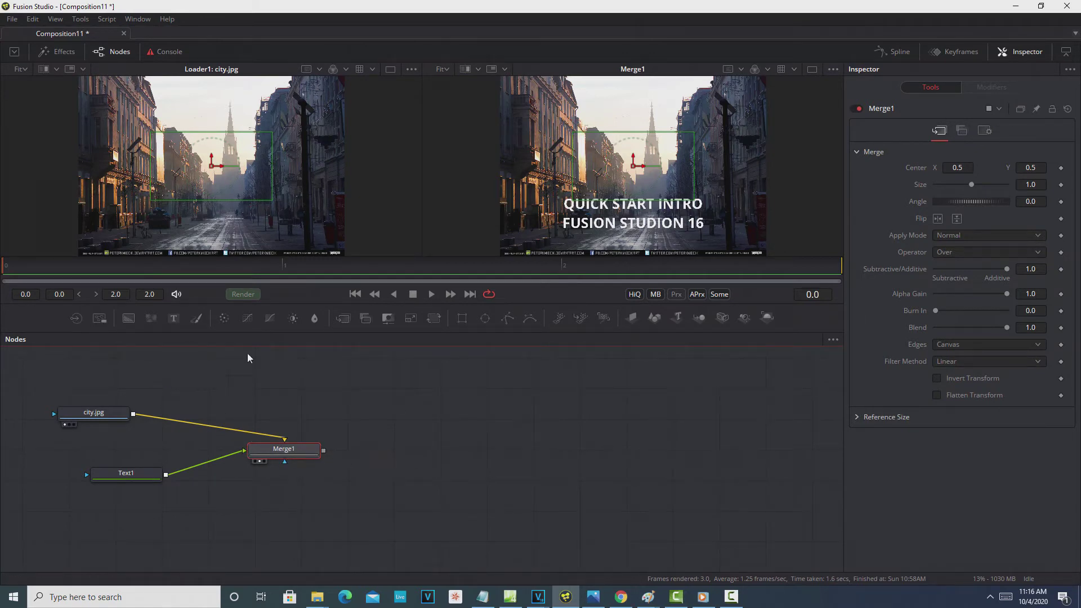
- Add a Saver node after the Merge node without choosing an output file, and place it farther along the flow
{"action": "left_click", "coordinate": [102, 319]}
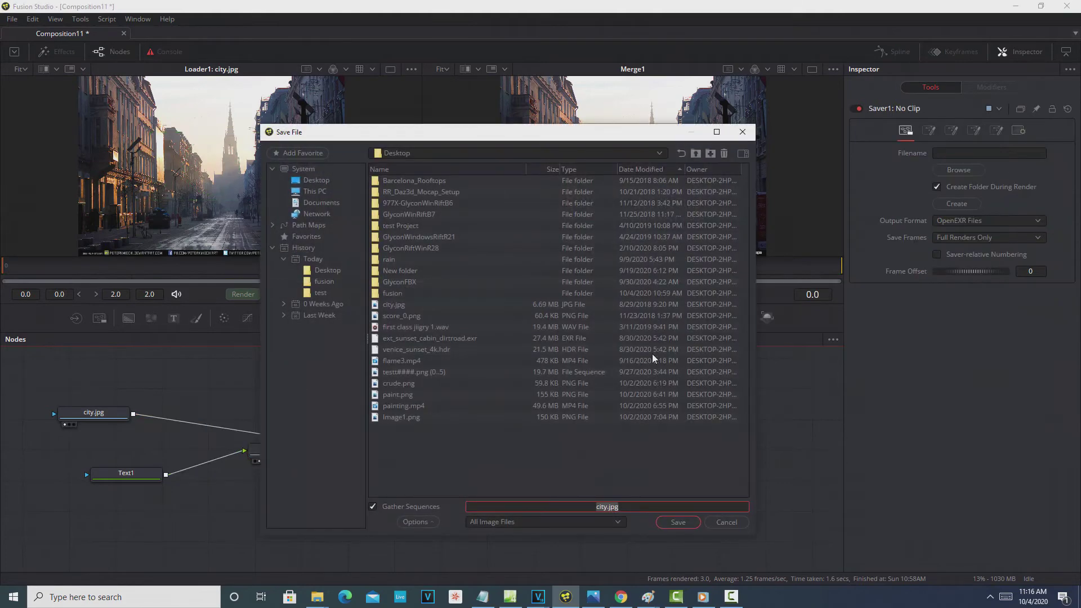
{"action": "left_click", "coordinate": [734, 528]}
{"action": "left_click_drag", "start_coordinate": [393, 454], "coordinate": [437, 451]}
{"action": "left_click_drag", "start_coordinate": [301, 446], "coordinate": [303, 454]}
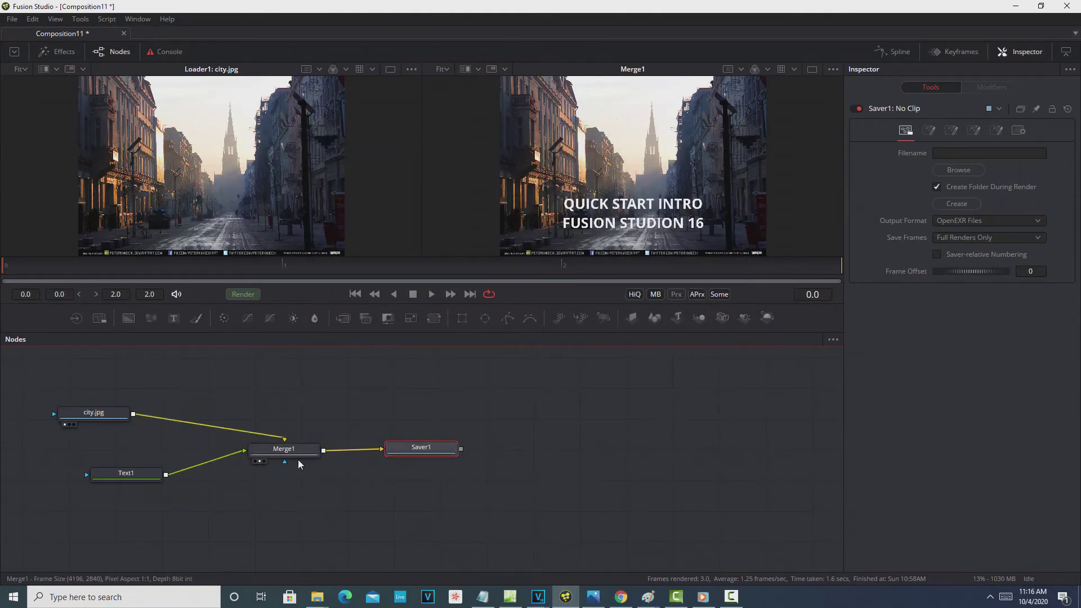
- Scale the node graph to fit and move the Text node below the city.jpg node
{"action": "right_click", "coordinate": [319, 427]}
{"action": "mouse_move", "coordinate": [376, 280]}
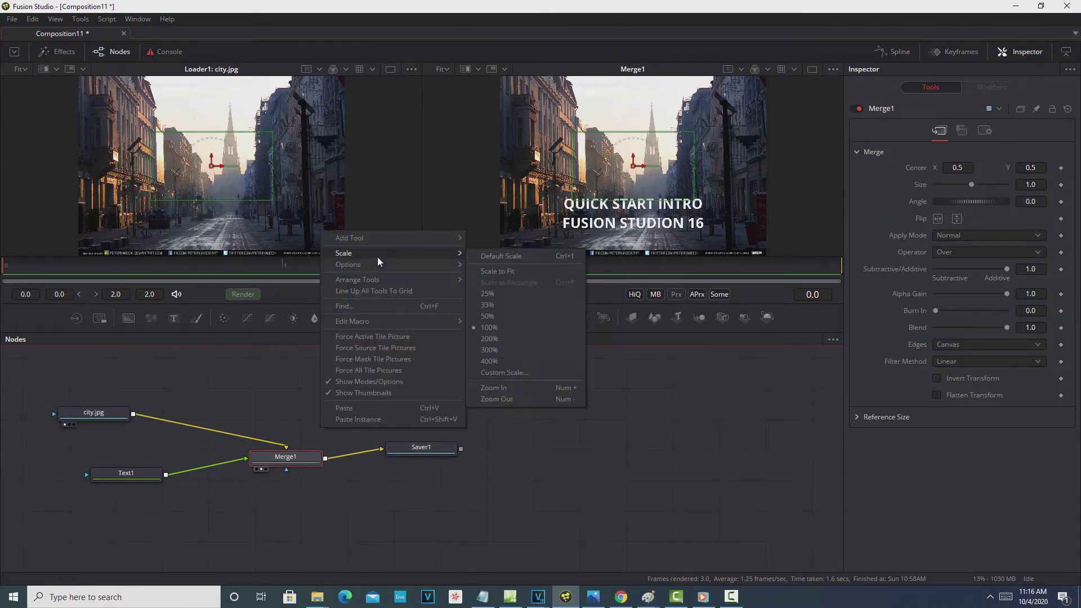
{"action": "left_click", "coordinate": [496, 272]}
{"action": "left_click_drag", "start_coordinate": [271, 477], "coordinate": [228, 483]}
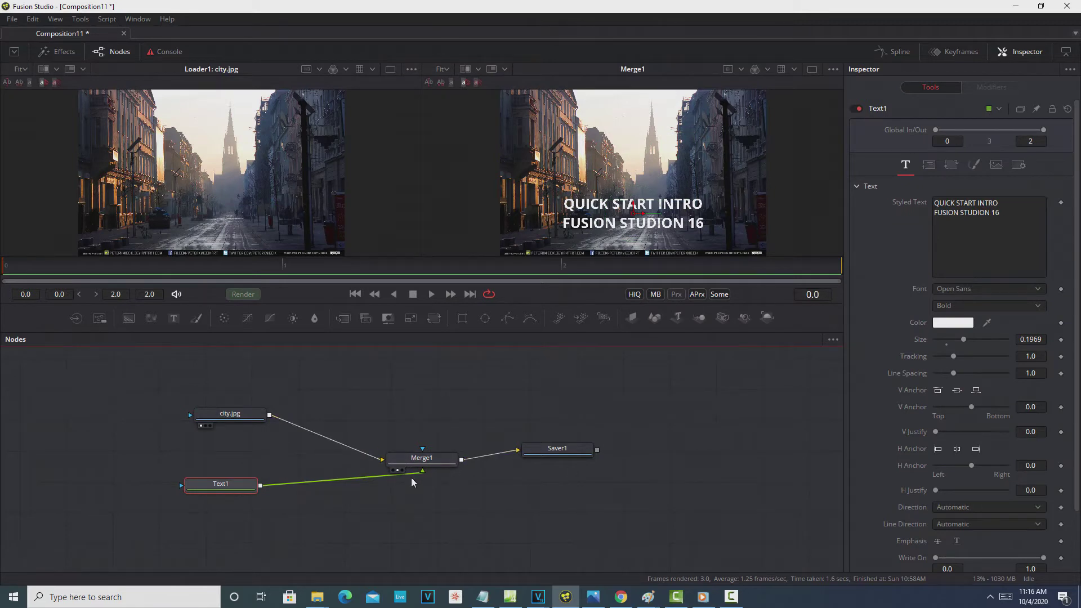
- Delete the Saver node and add a new one after the Merge node without an output file, shifting it slightly along the flow
{"action": "left_click", "coordinate": [567, 450]}
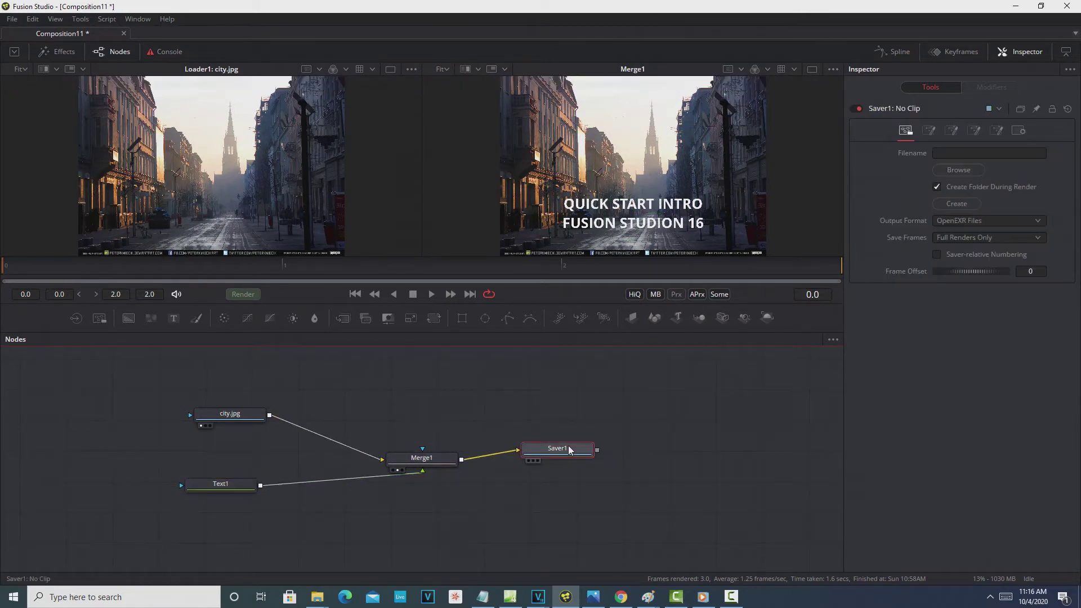
{"action": "key", "text": "Delete"}
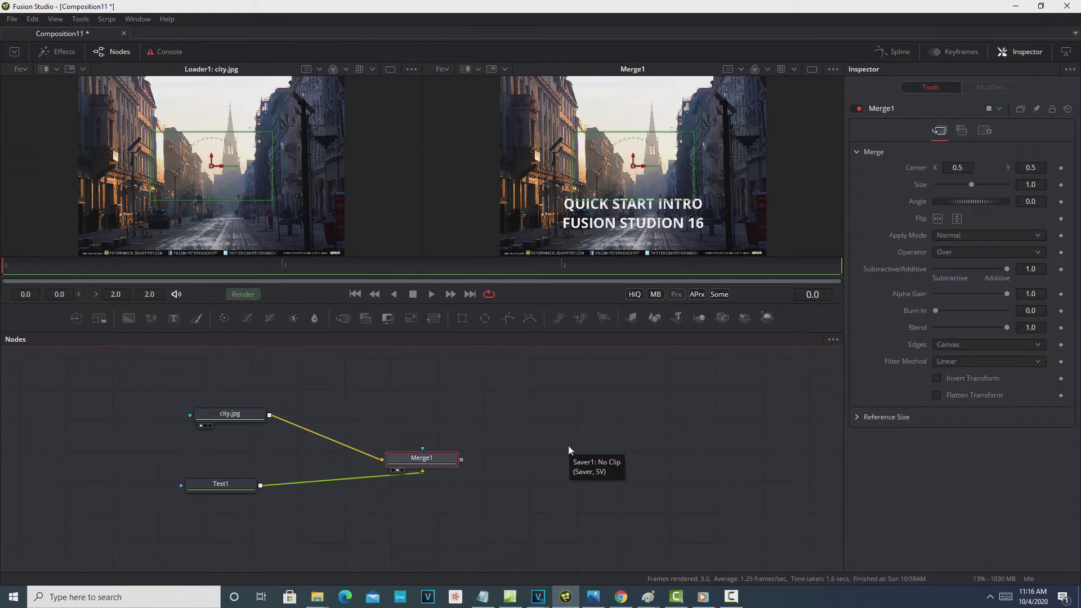
{"action": "left_click", "coordinate": [101, 320]}
{"action": "left_click", "coordinate": [726, 523]}
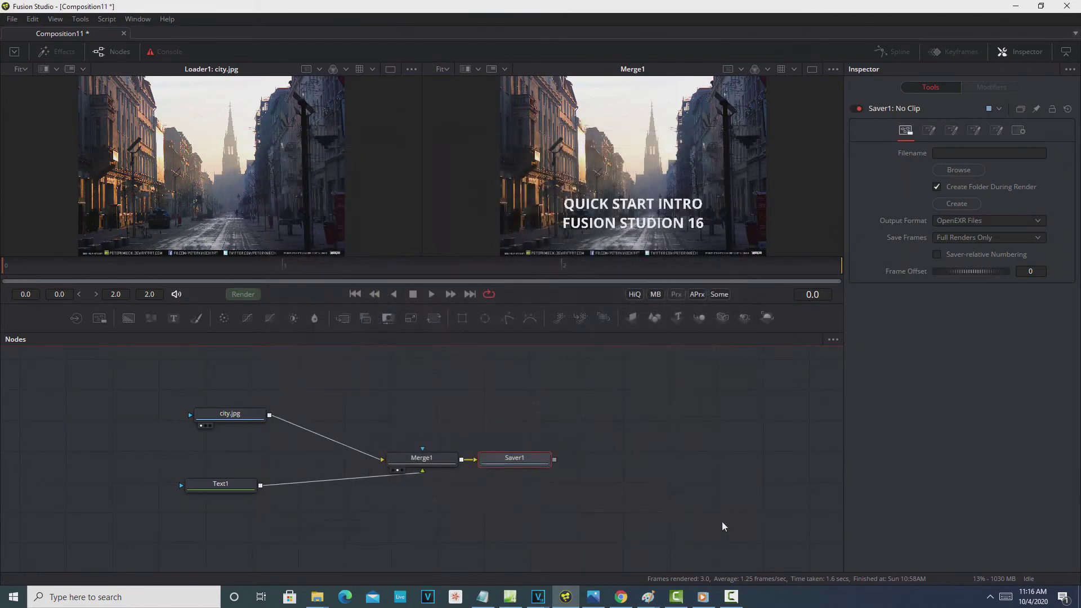
{"action": "left_click_drag", "start_coordinate": [524, 468], "coordinate": [535, 464]}
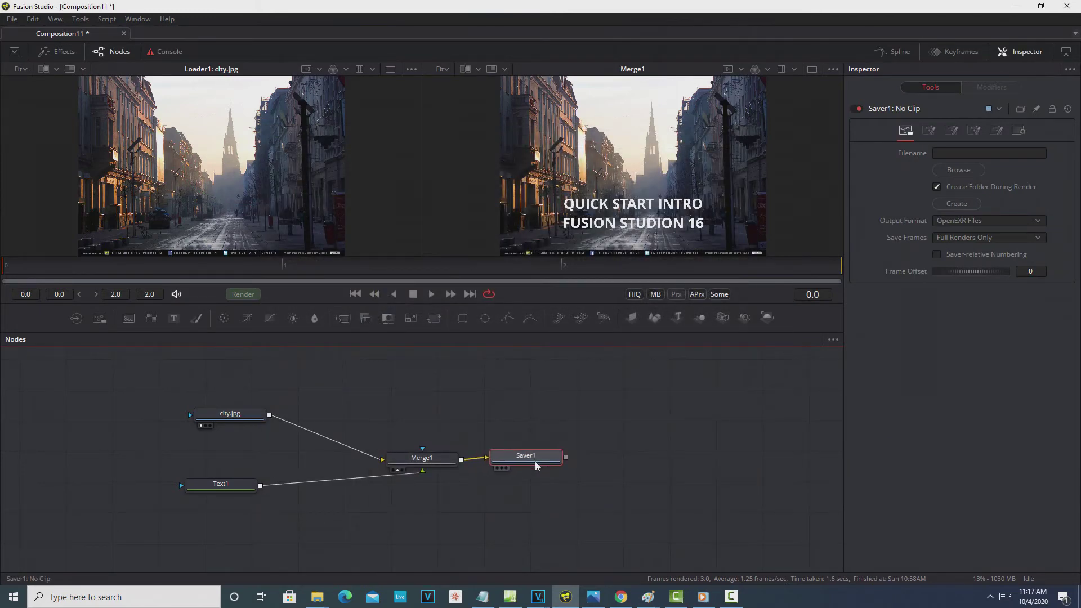
- Detach the Merge node from its connections twice, each time reinserting it on the link between city.jpg and the Saver
{"action": "left_click_drag", "start_coordinate": [405, 462], "coordinate": [405, 436]}
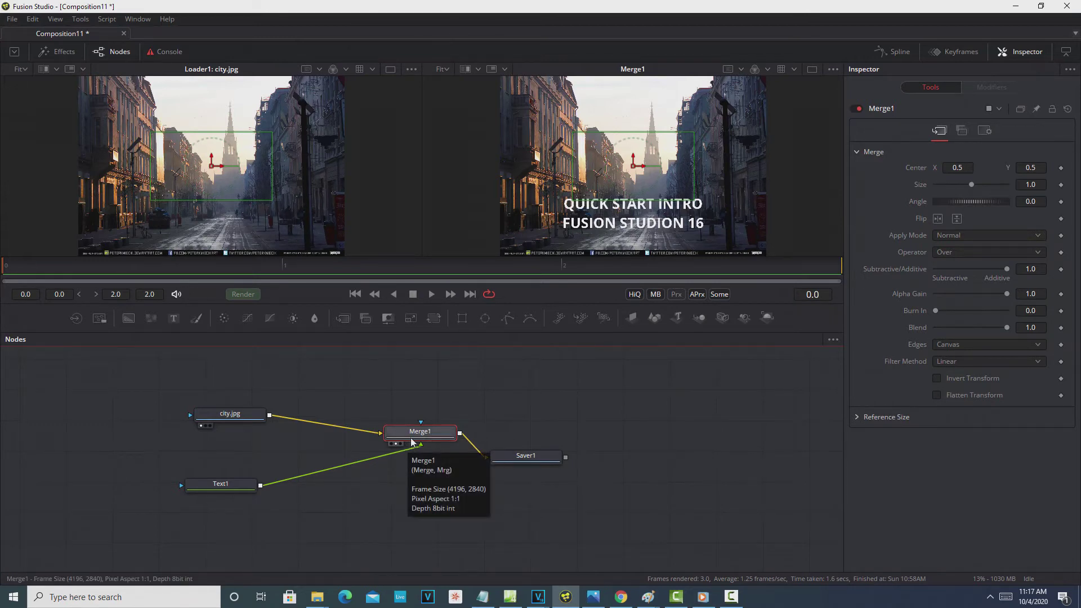
{"action": "left_click_drag", "start_coordinate": [405, 447], "coordinate": [440, 401]}
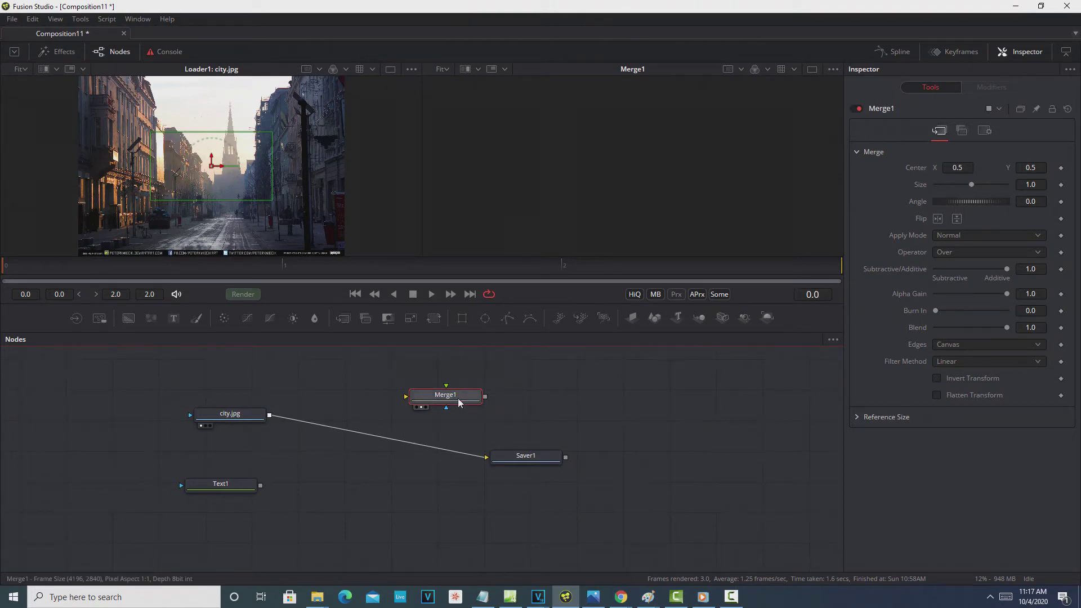
{"action": "left_click_drag", "start_coordinate": [455, 400], "coordinate": [401, 447]}
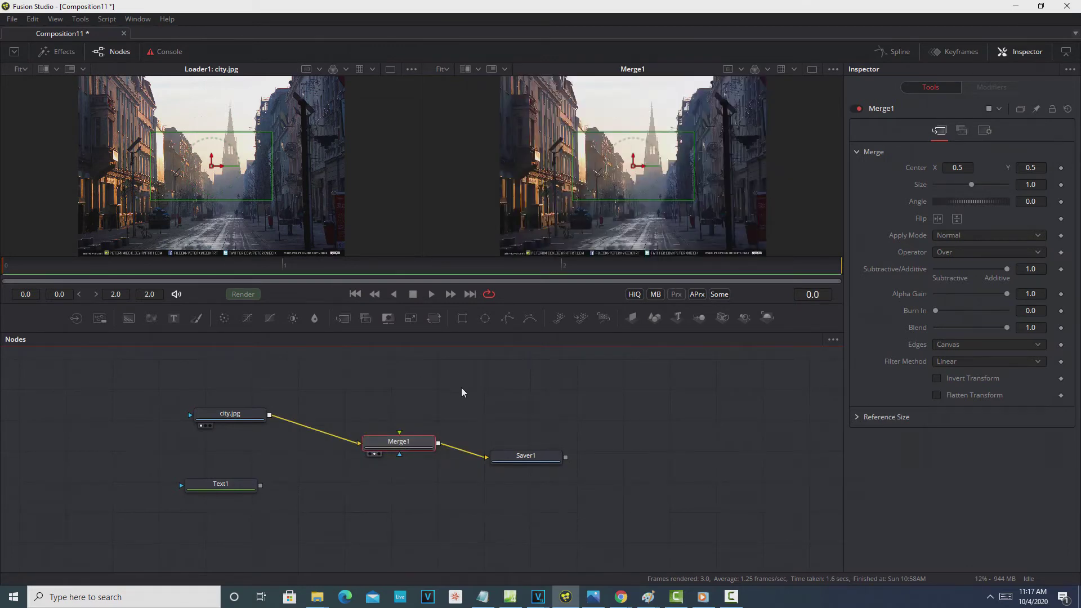
{"action": "left_click_drag", "start_coordinate": [415, 441], "coordinate": [429, 418]}
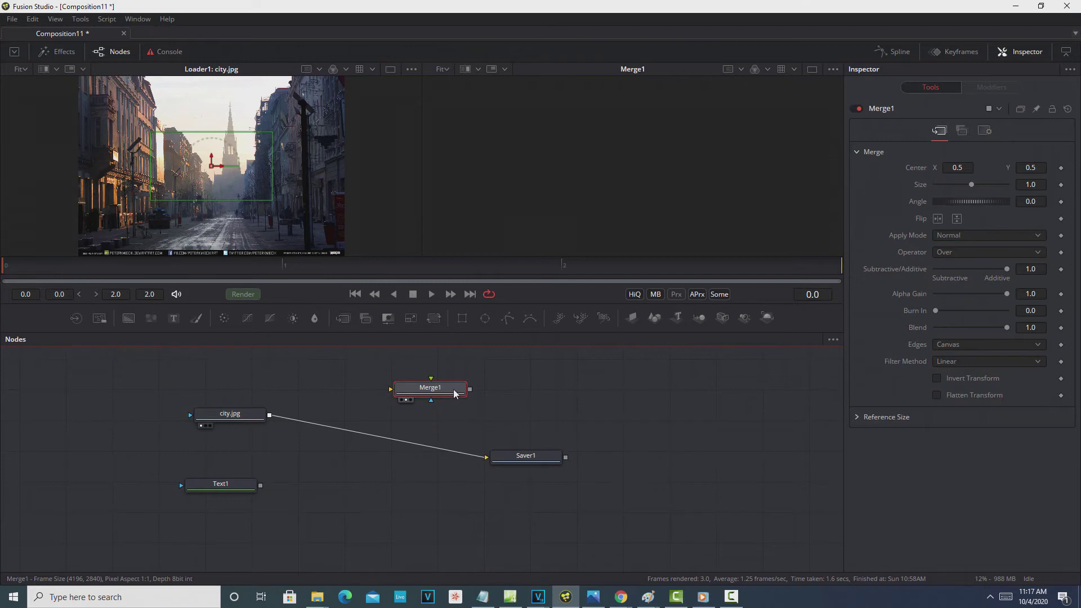
{"action": "left_click_drag", "start_coordinate": [453, 393], "coordinate": [402, 445]}
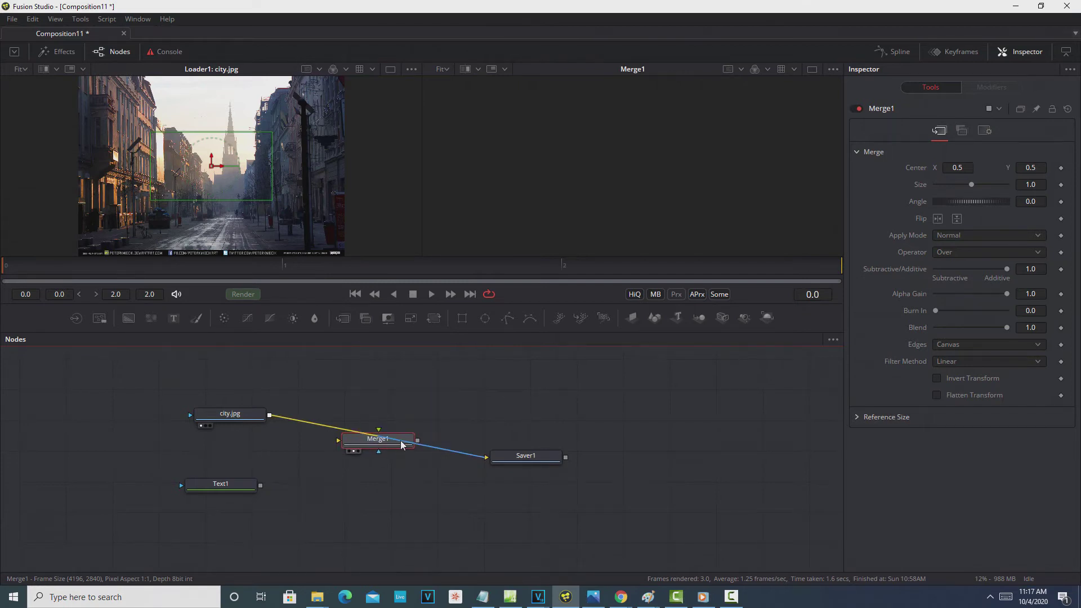
{"action": "key", "text": "ctrl+z"}
{"action": "left_click_drag", "start_coordinate": [427, 389], "coordinate": [386, 439]}
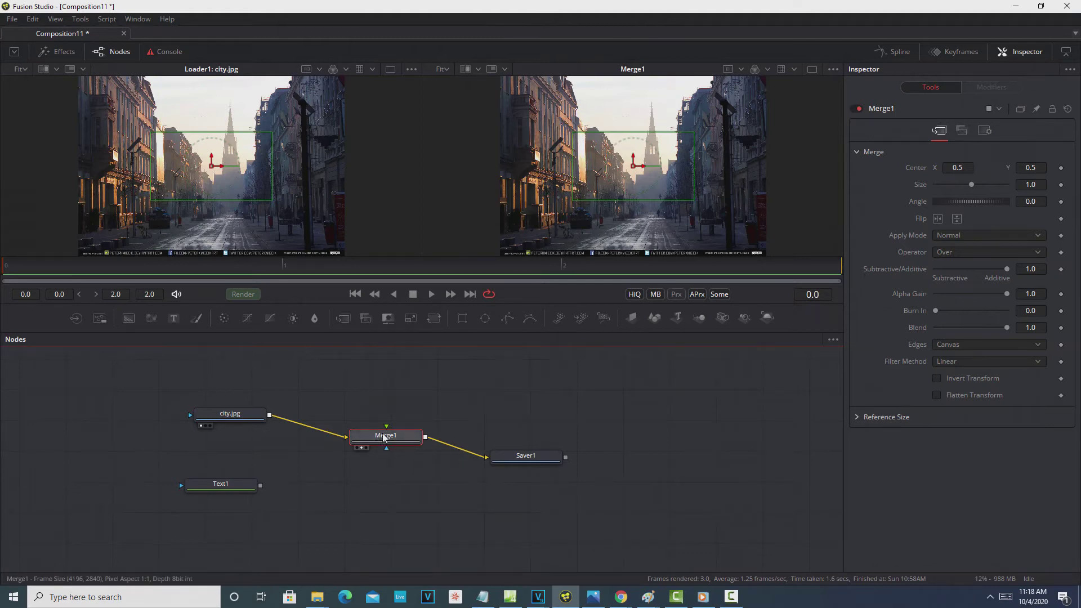
- Delete the Merge node, and break and redraw the connection from city.jpg to the Saver
{"action": "key", "text": "Delete"}
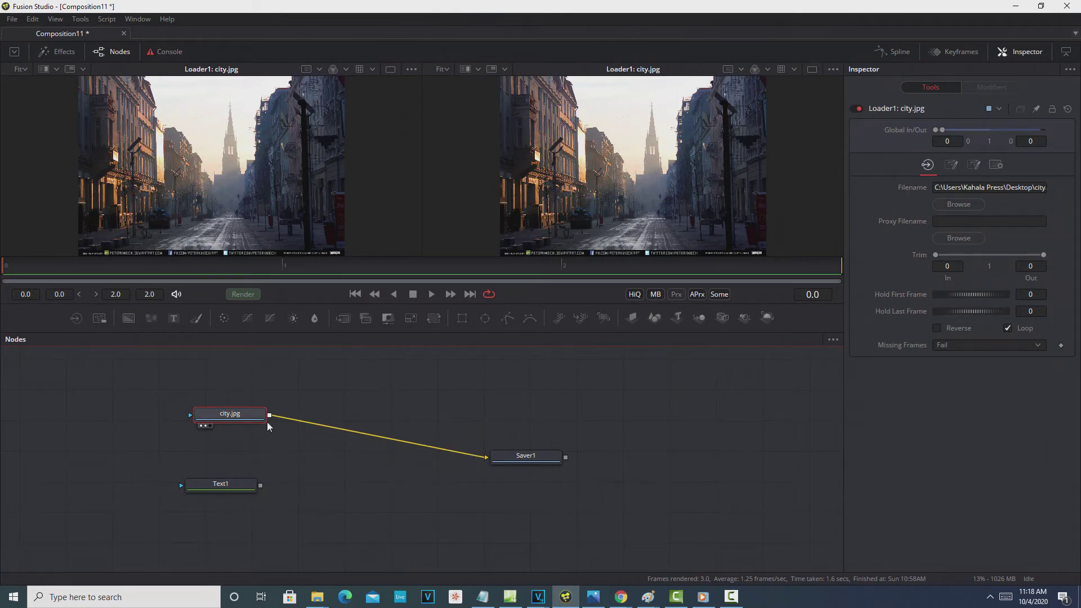
{"action": "left_click", "coordinate": [437, 448]}
{"action": "key", "text": "Delete"}
{"action": "left_click_drag", "start_coordinate": [270, 415], "coordinate": [509, 460]}
- Delete the Saver and Text nodes, keeping only the city.jpg node in the node graph
{"action": "left_click", "coordinate": [516, 455]}
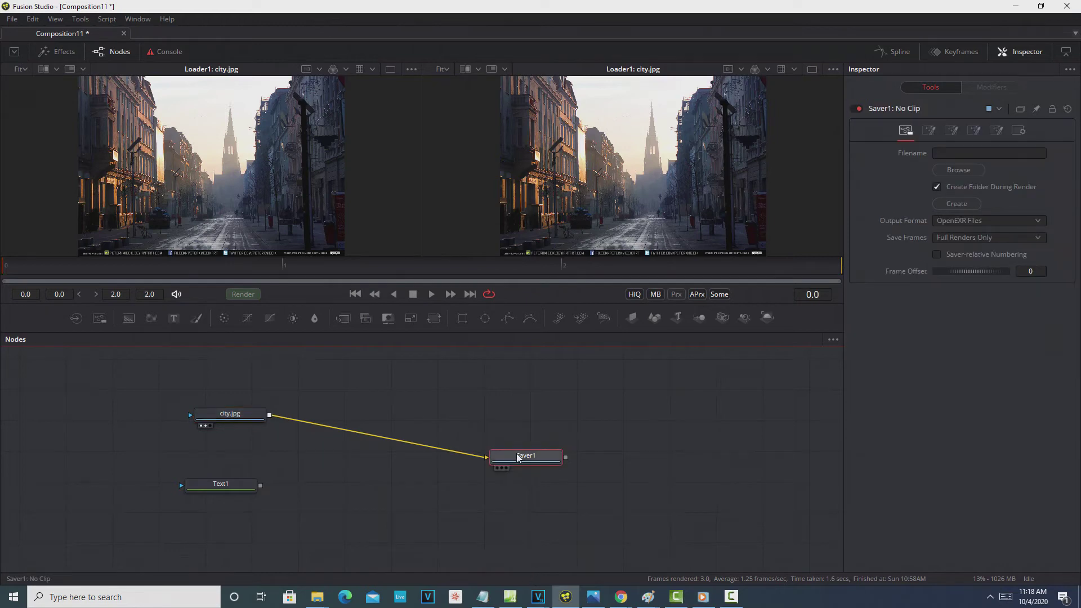
{"action": "key", "text": "Delete"}
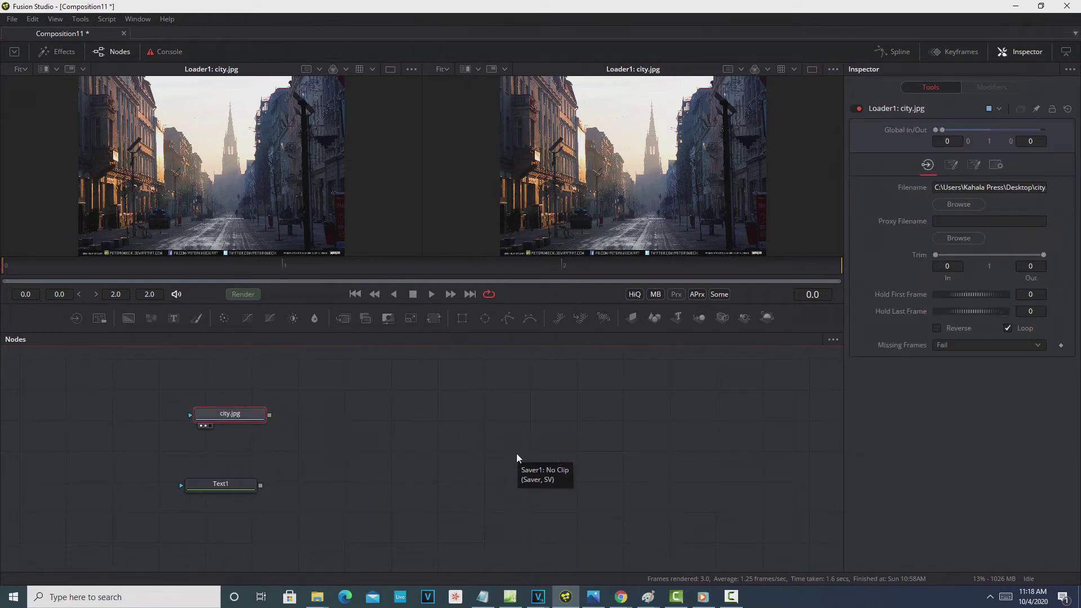
{"action": "left_click", "coordinate": [221, 485]}
{"action": "key", "text": "Delete"}
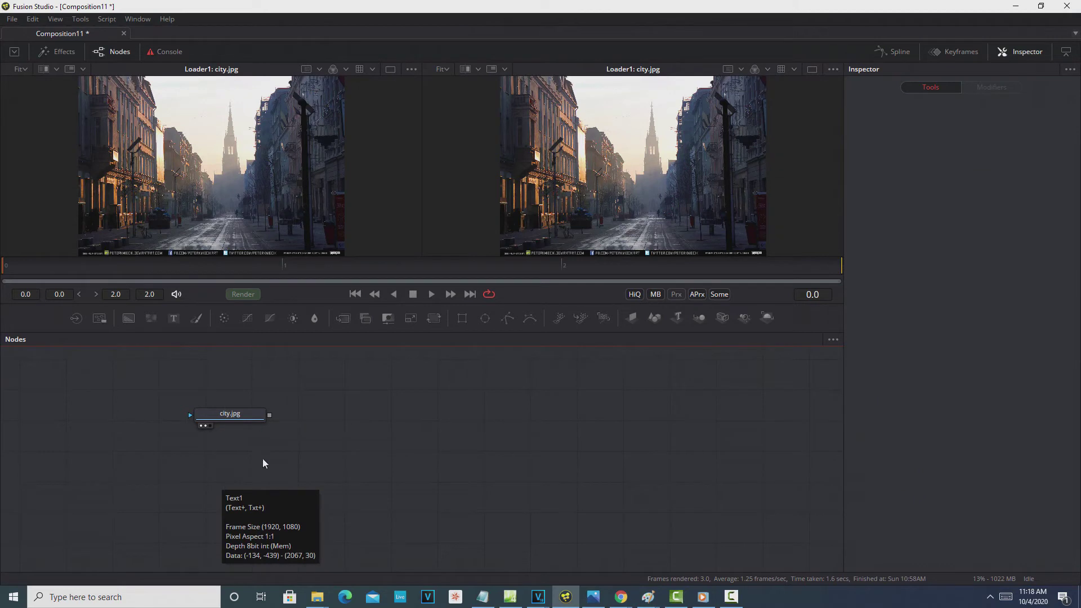
- Add a Shape 3D node after city.jpg by searching for the tool, and place it farther along the flow
{"action": "left_click", "coordinate": [244, 413]}
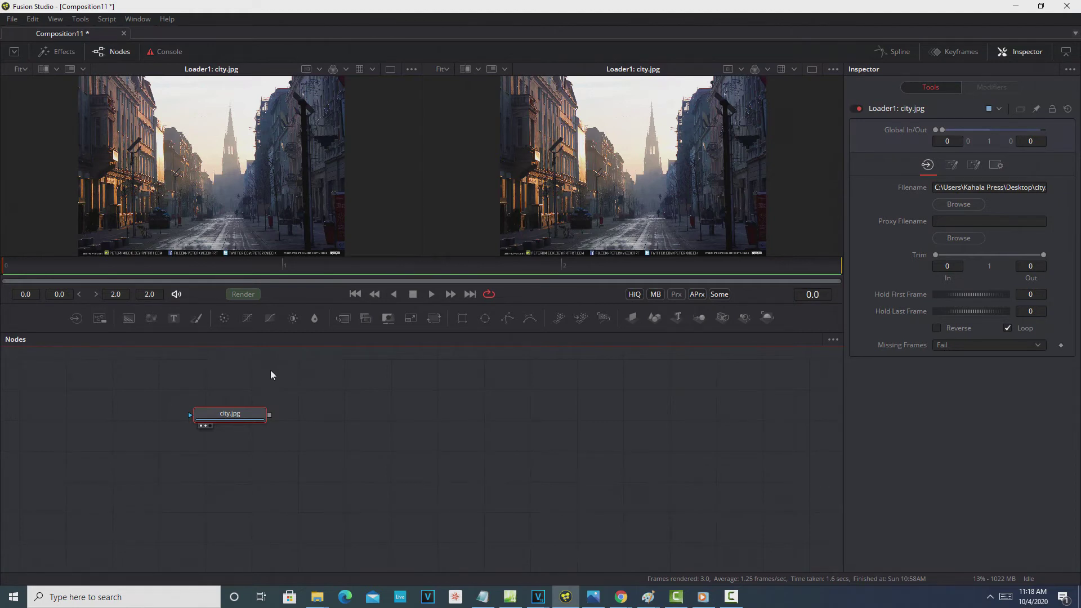
{"action": "key", "text": "shift+space"}
{"action": "type", "text": "Shape 3D"}
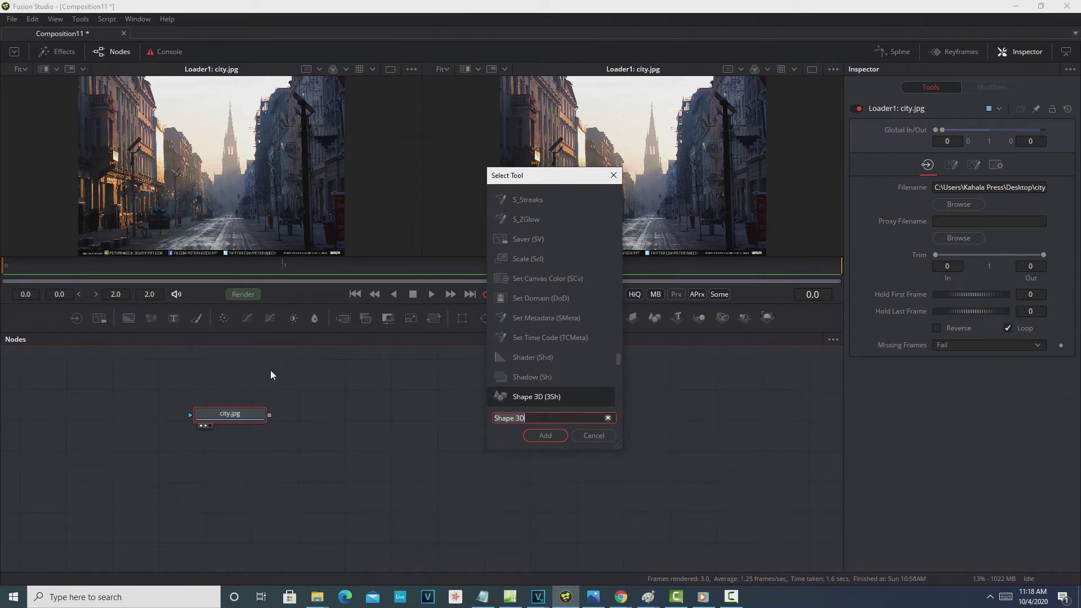
{"action": "left_click", "coordinate": [554, 418]}
{"action": "left_click", "coordinate": [552, 438]}
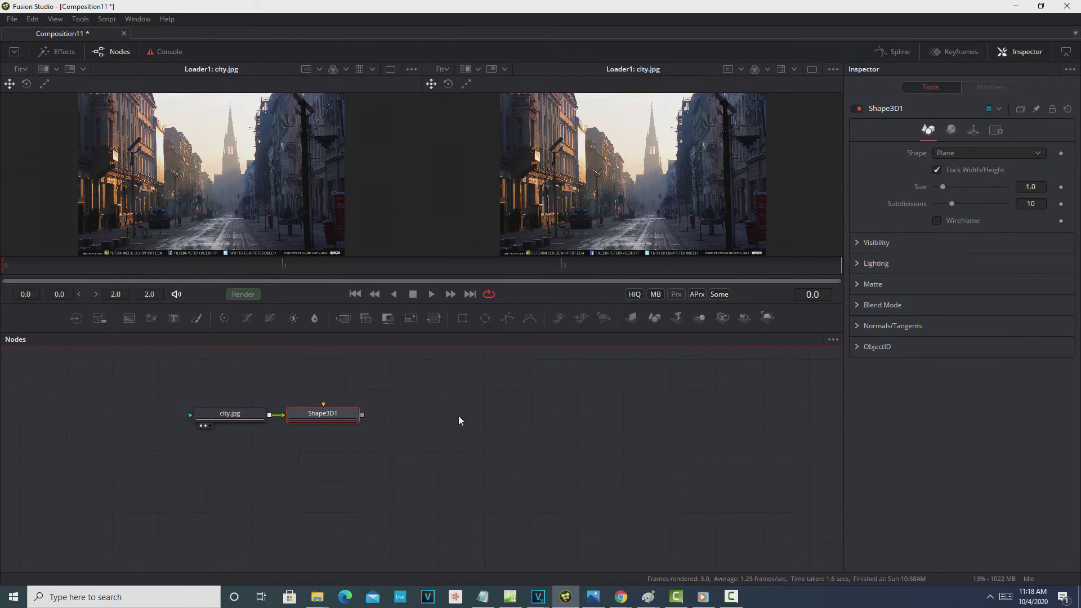
{"action": "left_click_drag", "start_coordinate": [325, 416], "coordinate": [397, 420]}
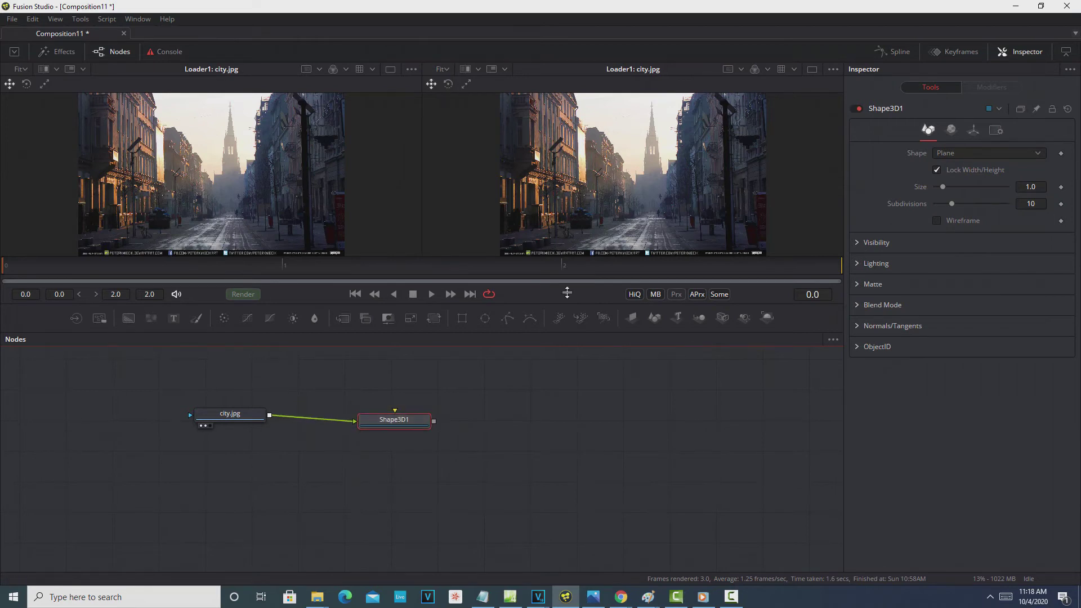
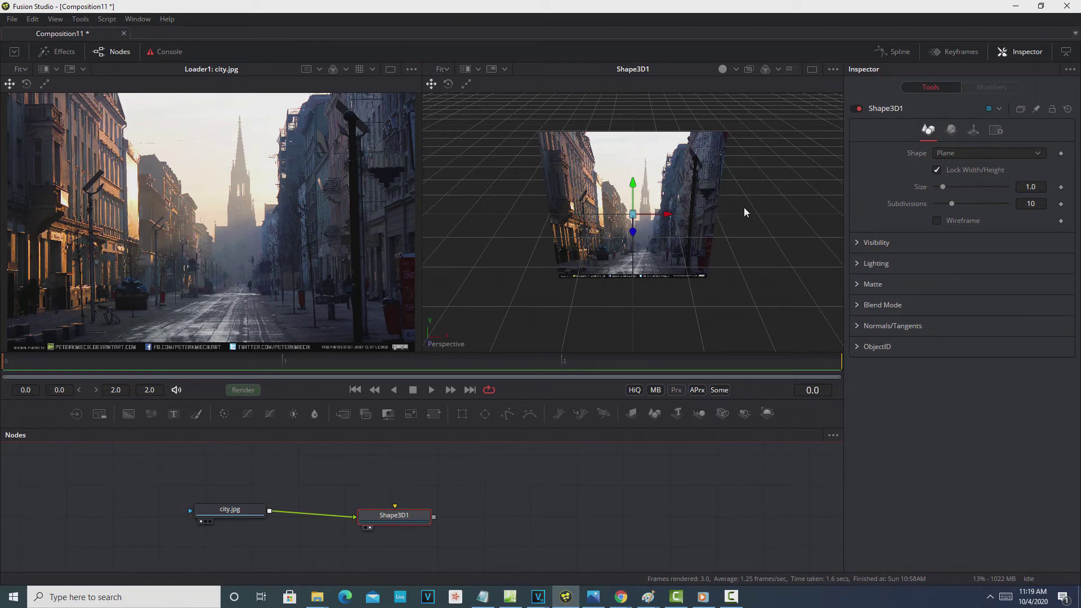
- Examine the city image on the Shape 3D plane in the 3D viewer from different distances and angles
{"action": "scroll", "coordinate": [744, 212], "scroll_direction": "up", "scroll_amount": 5}
{"action": "scroll", "coordinate": [744, 207], "scroll_direction": "down", "scroll_amount": 5}
{"action": "scroll", "coordinate": [744, 207], "scroll_direction": "up", "scroll_amount": 5}
{"action": "scroll", "coordinate": [744, 208], "scroll_direction": "down", "scroll_amount": 5}
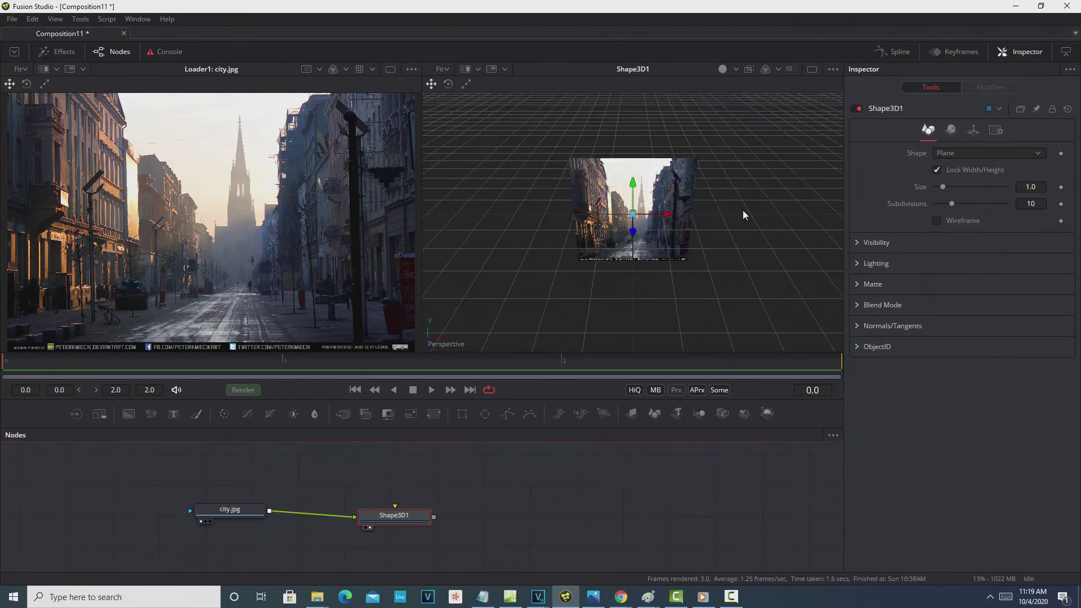
{"action": "mouse_move", "coordinate": [742, 211]}
{"action": "left_mouse_down"}
{"action": "mouse_move", "coordinate": [628, 214]}
{"action": "mouse_move", "coordinate": [847, 228]}
{"action": "mouse_move", "coordinate": [768, 85]}
{"action": "mouse_move", "coordinate": [733, 307]}
{"action": "mouse_move", "coordinate": [737, 113]}
{"action": "mouse_move", "coordinate": [733, 223]}
{"action": "left_mouse_up"}
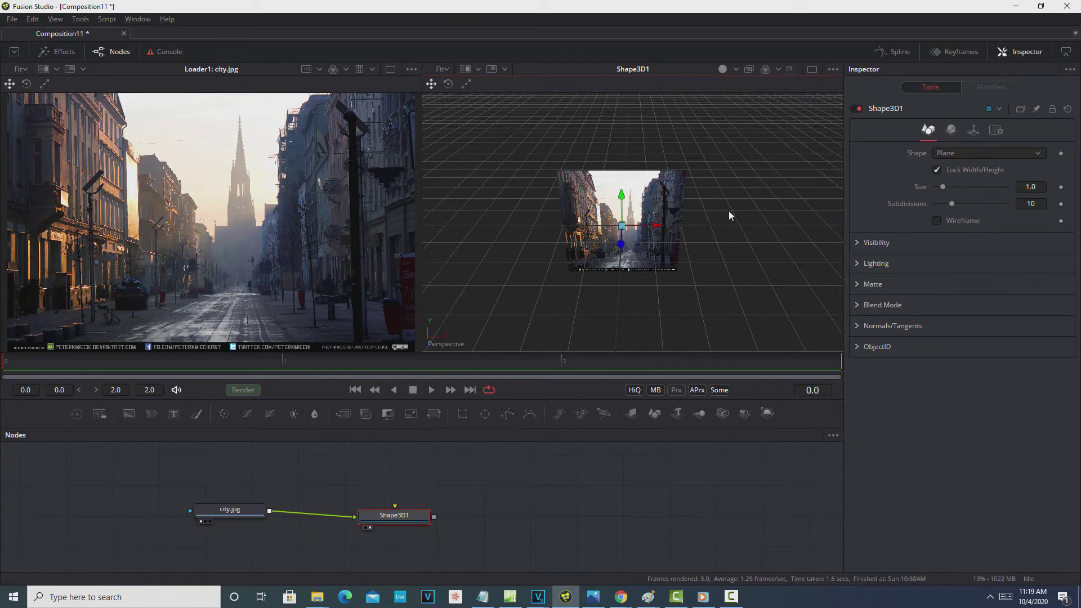
{"action": "left_click_drag", "start_coordinate": [728, 216], "coordinate": [668, 229]}
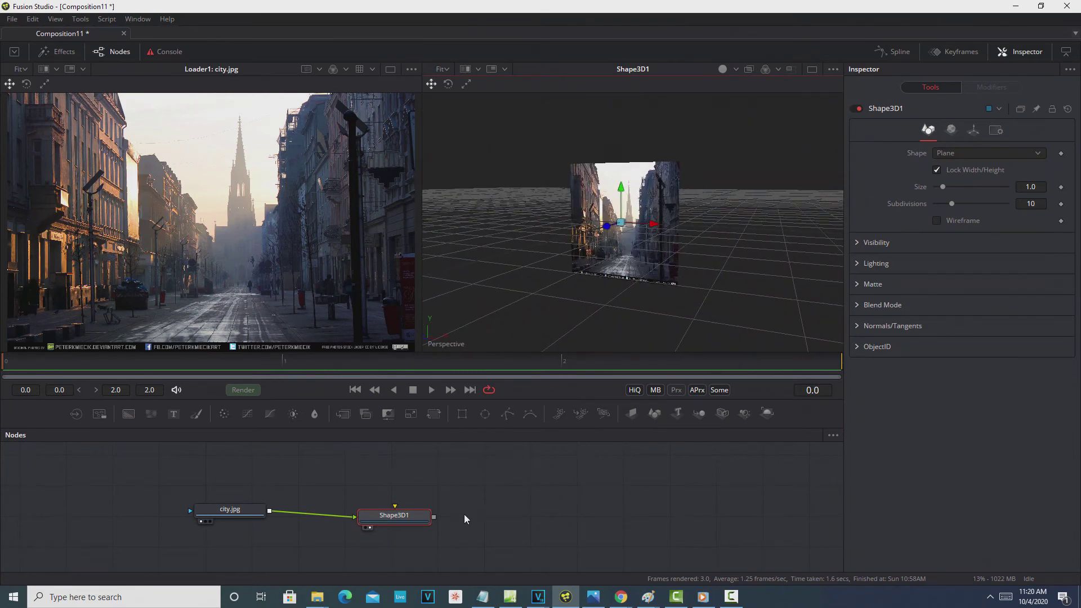
{"action": "scroll", "coordinate": [609, 261], "scroll_direction": "up", "scroll_amount": 5}
{"action": "scroll", "coordinate": [610, 261], "scroll_direction": "down", "scroll_amount": 3}
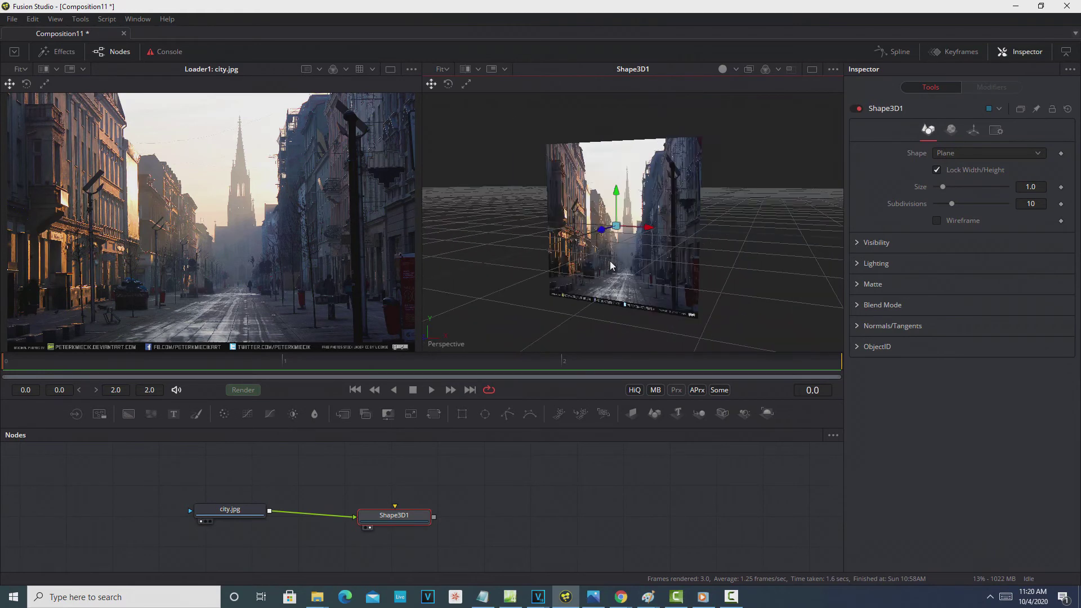
{"action": "left_click_drag", "start_coordinate": [610, 261], "coordinate": [659, 248]}
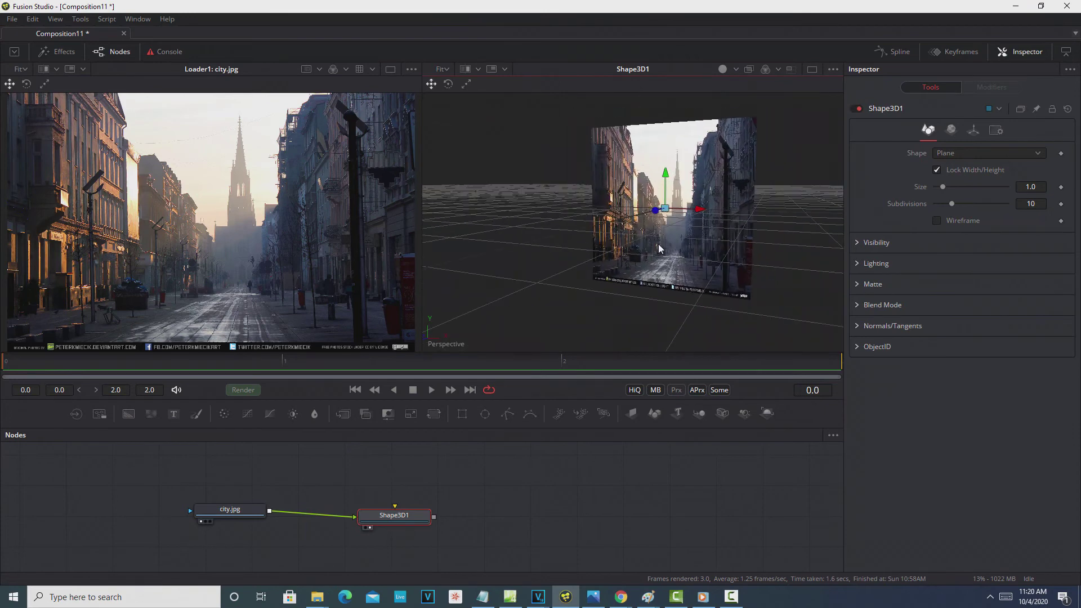
{"action": "mouse_move", "coordinate": [644, 260]}
{"action": "left_mouse_down"}
{"action": "mouse_move", "coordinate": [532, 233]}
{"action": "mouse_move", "coordinate": [556, 259]}
{"action": "mouse_move", "coordinate": [647, 242]}
{"action": "left_mouse_up"}
{"action": "left_click_drag", "start_coordinate": [893, 165], "coordinate": [711, 255]}
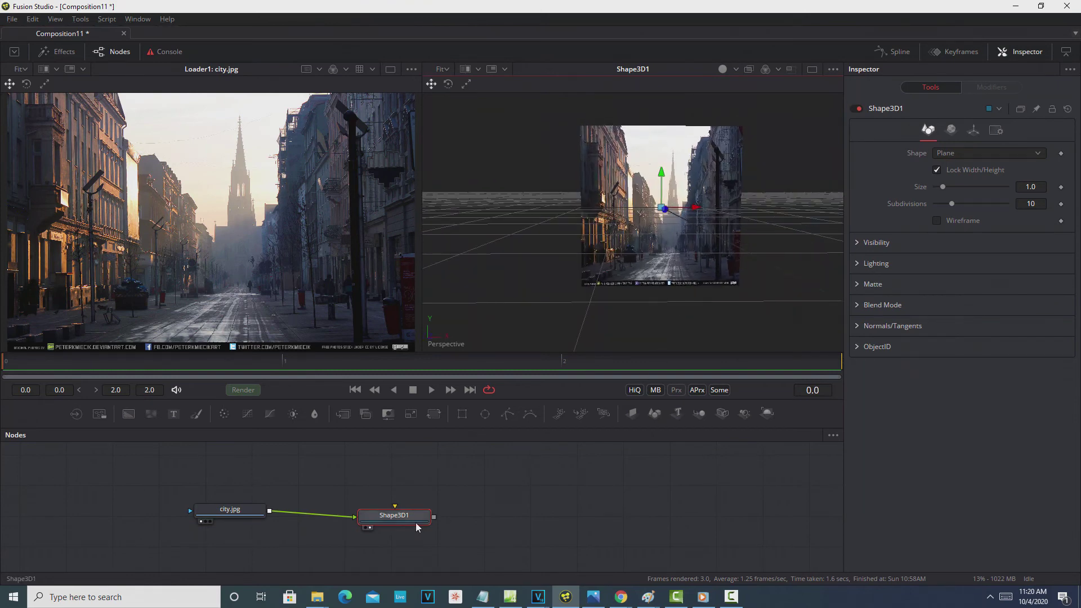
- Replace the Shape 3D node with a Text+ node merged over city.jpg, and show the Merge output in the second viewer
{"action": "key", "text": "Delete"}
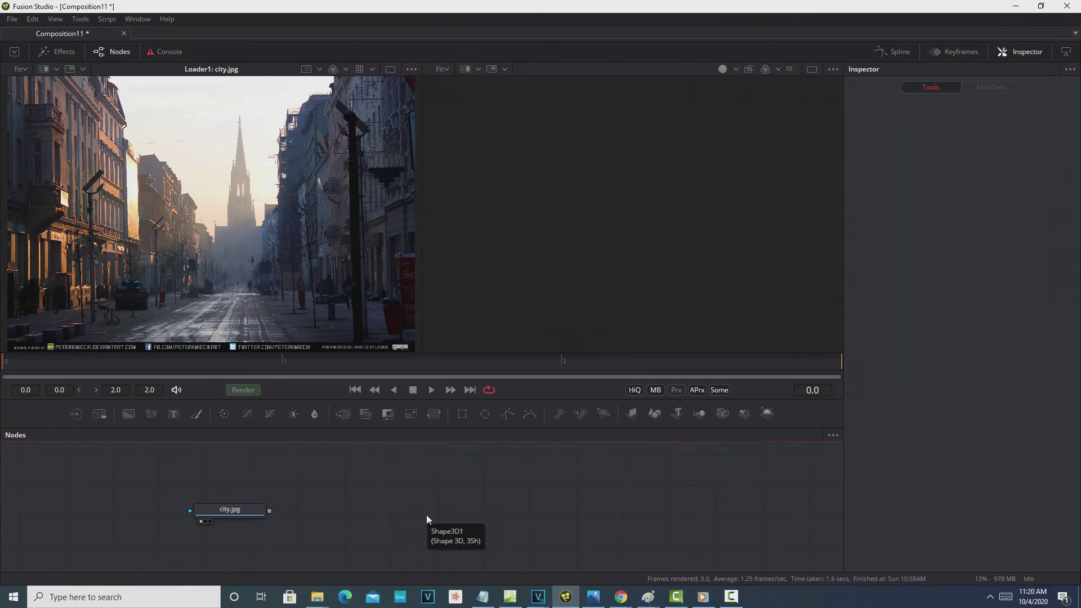
{"action": "left_click", "coordinate": [237, 513]}
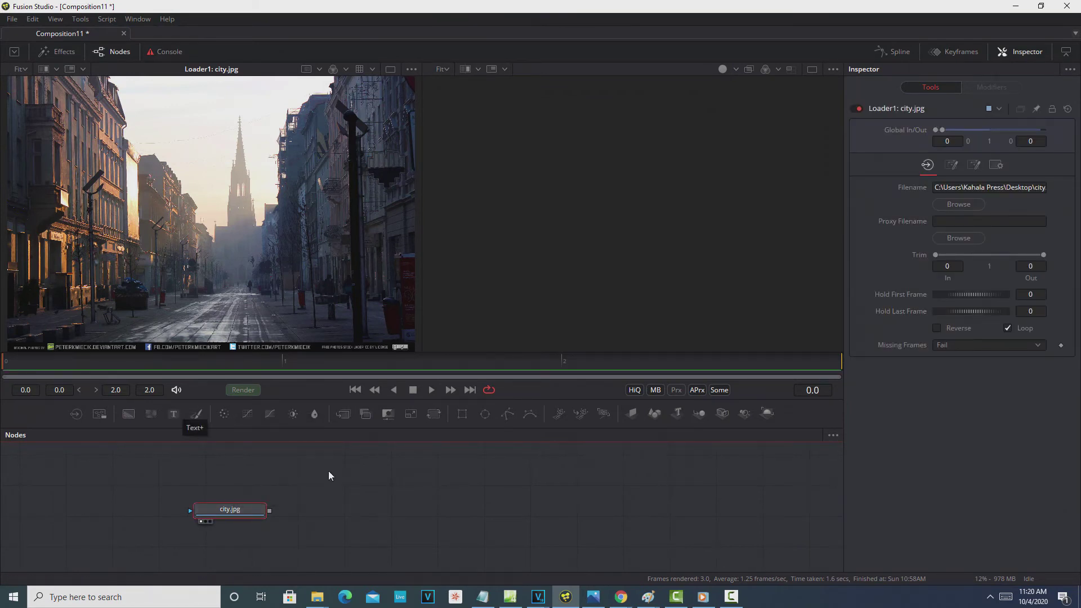
{"action": "key", "text": "shift+space"}
{"action": "type", "text": "Shape 3D"}
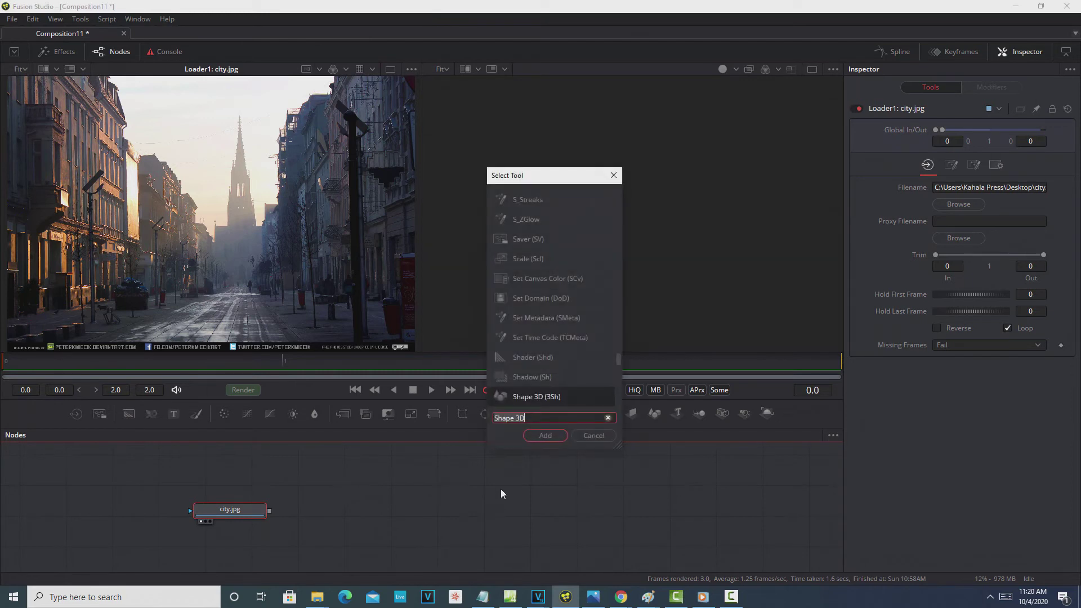
{"action": "type", "text": "te"}
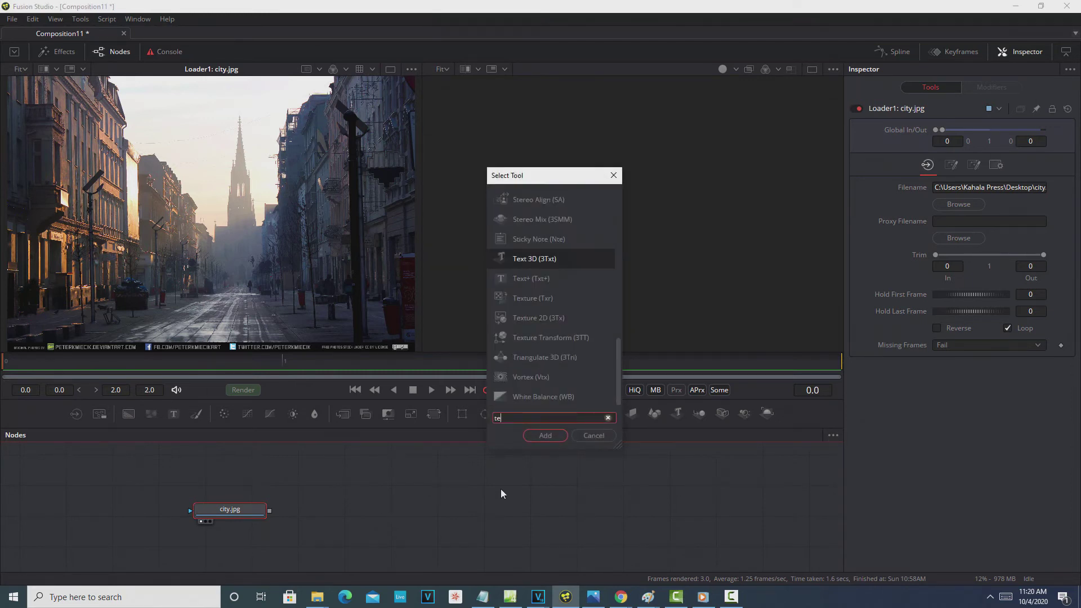
{"action": "type", "text": "st"}
{"action": "key", "text": "BackSpace"}
{"action": "key", "text": "BackSpace"}
{"action": "type", "text": "x"}
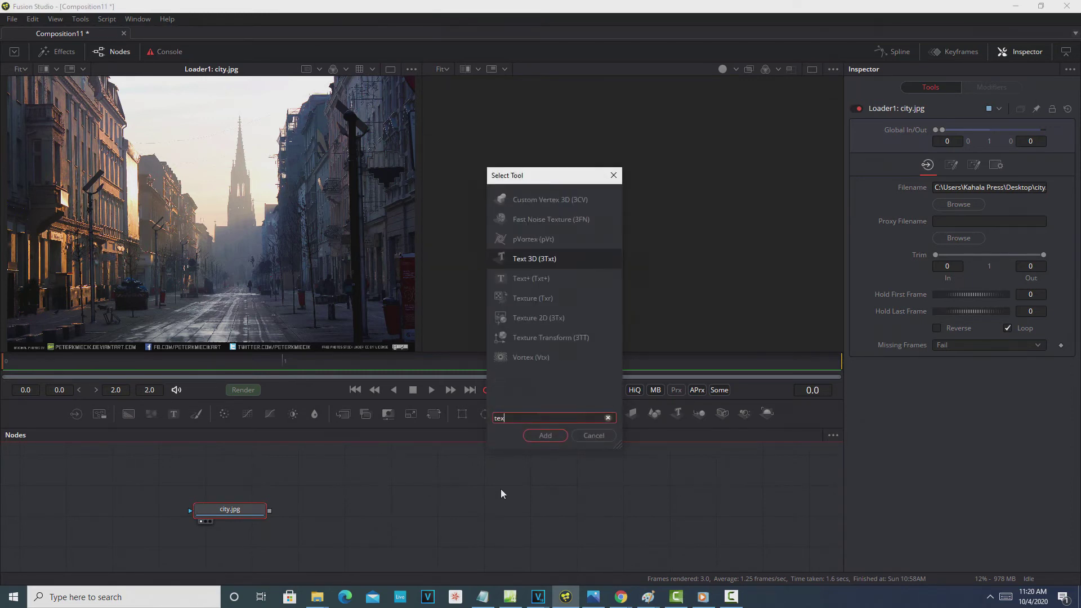
{"action": "left_click", "coordinate": [541, 279]}
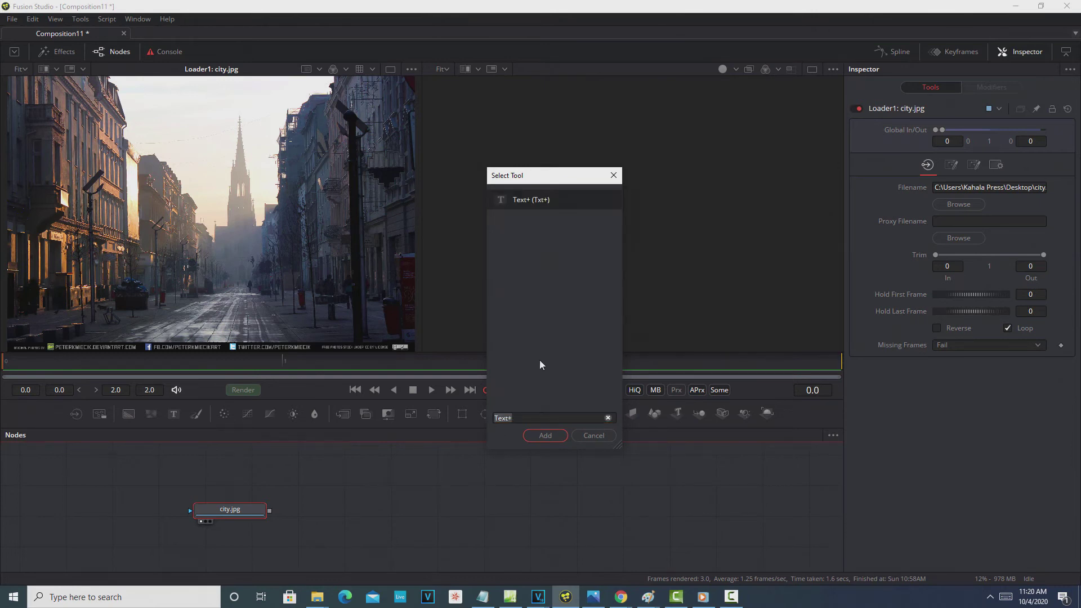
{"action": "left_click", "coordinate": [544, 435]}
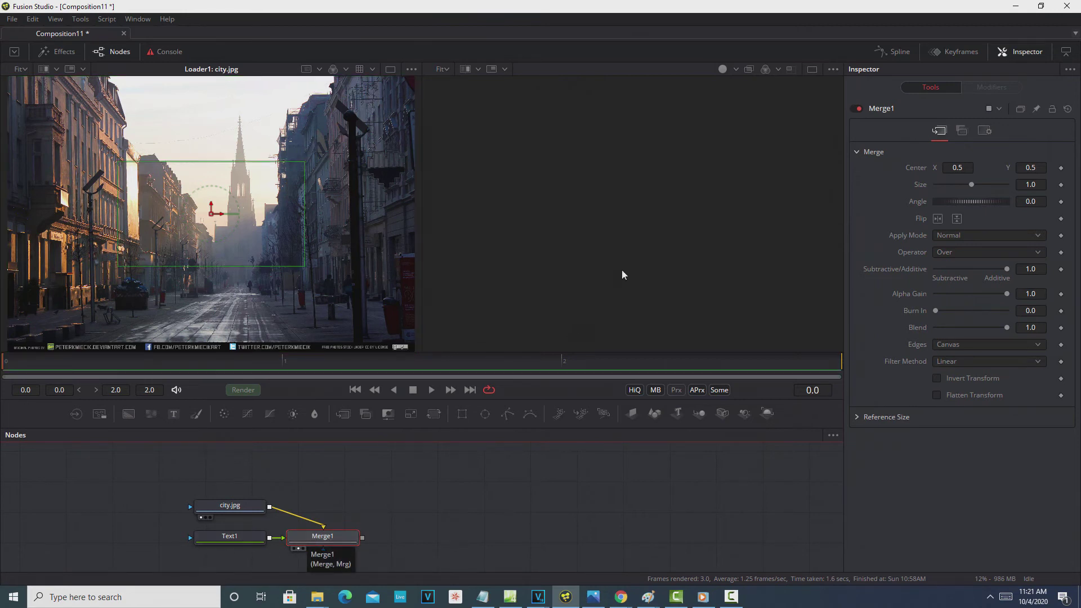
{"action": "key", "text": "2"}
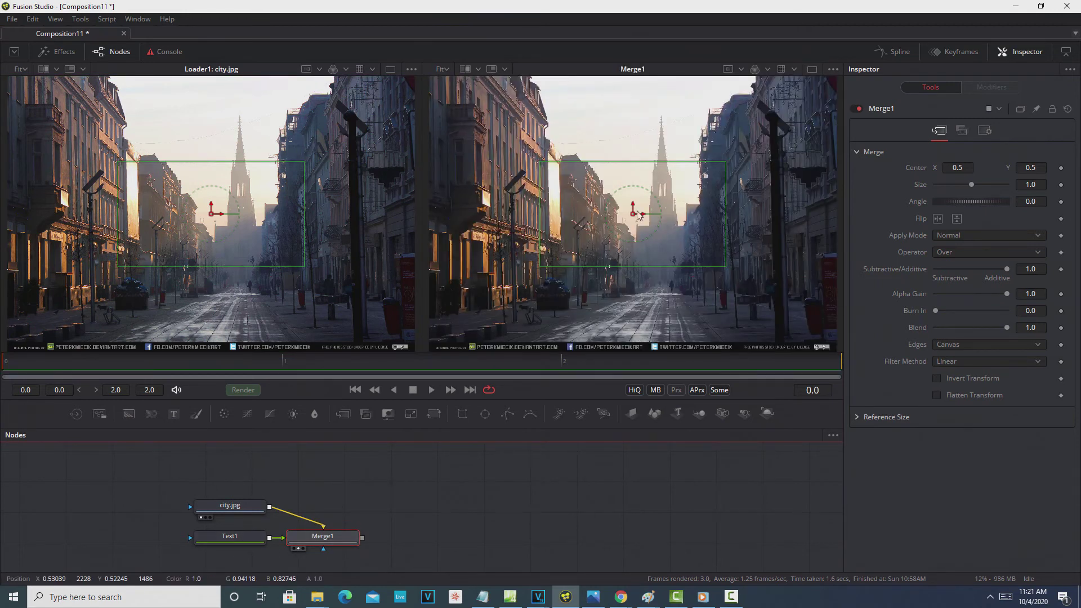
- Show the Text1 node in the second viewer and set its styled text to "QUICK START INTRO" and "FUSION STUDIO 16" on two lines
{"action": "left_click", "coordinate": [237, 540]}
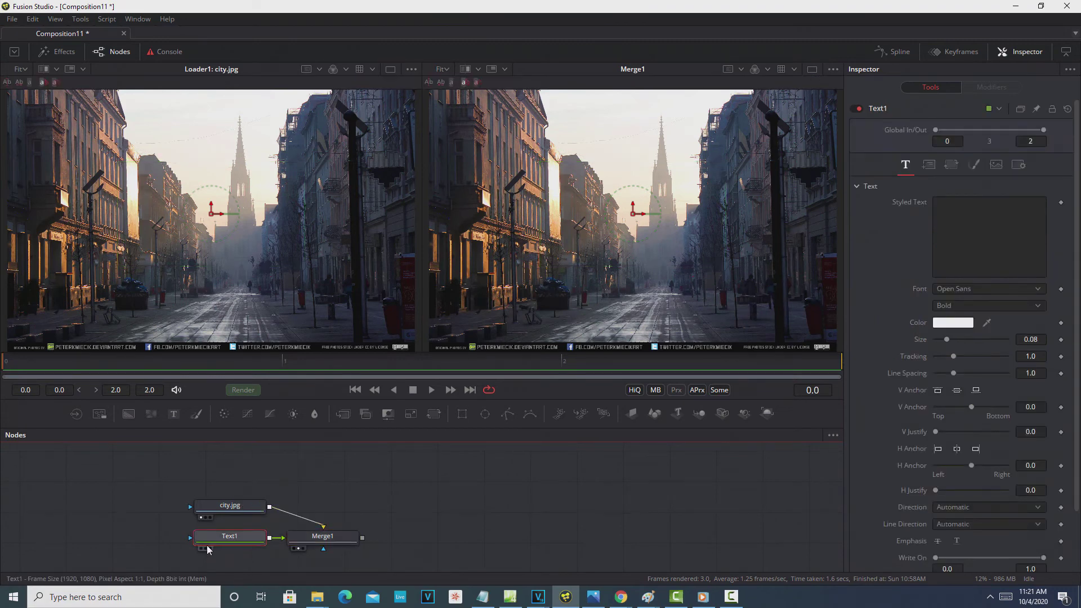
{"action": "key", "text": "2"}
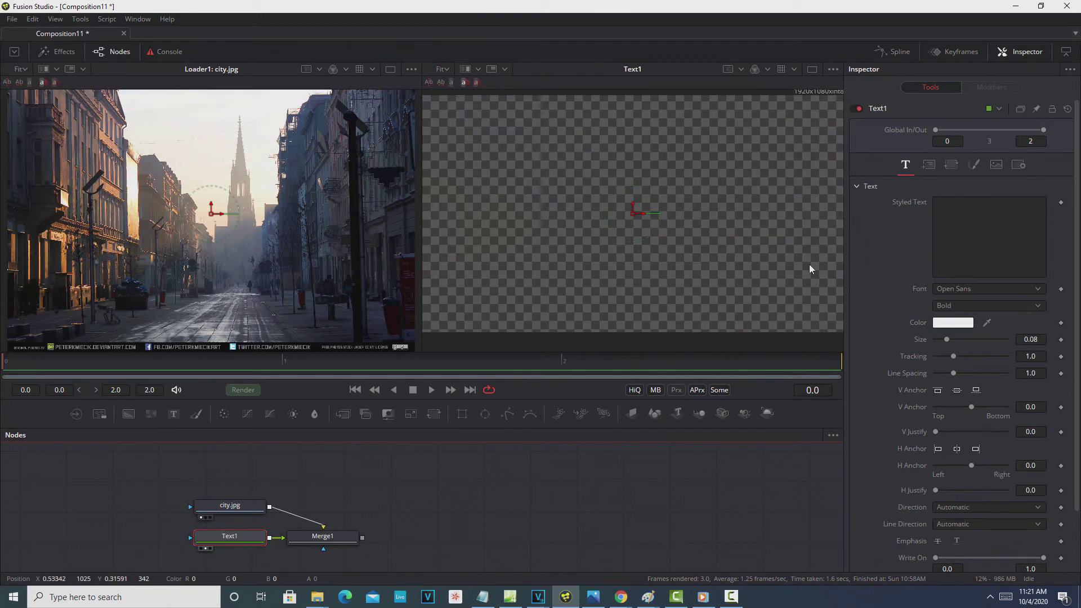
{"action": "left_click", "coordinate": [960, 213]}
{"action": "type", "text": "Q"}
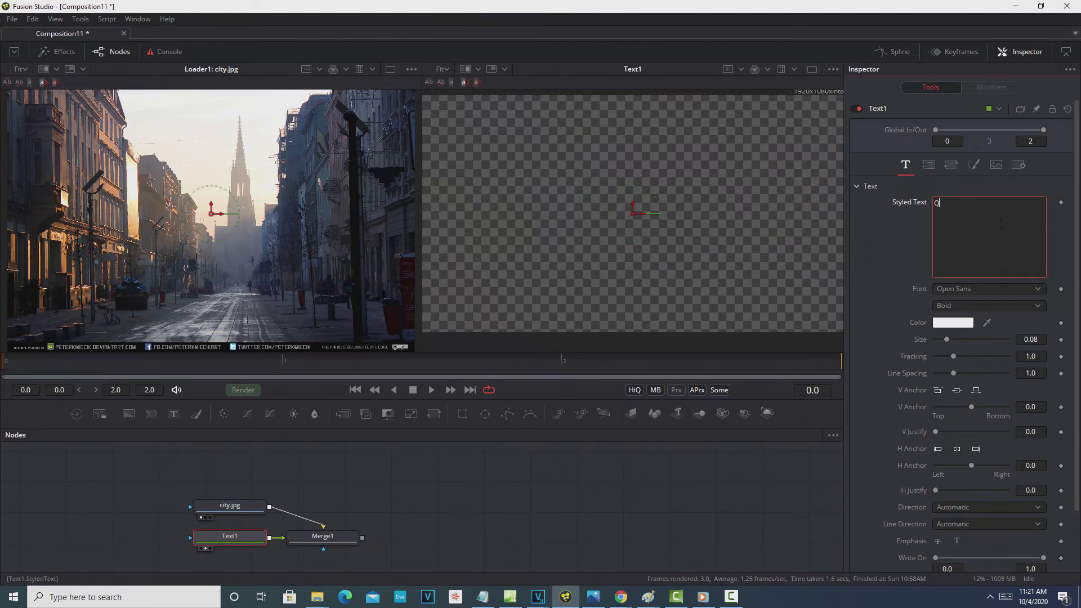
{"action": "type", "text": "UICK START INTRO"}
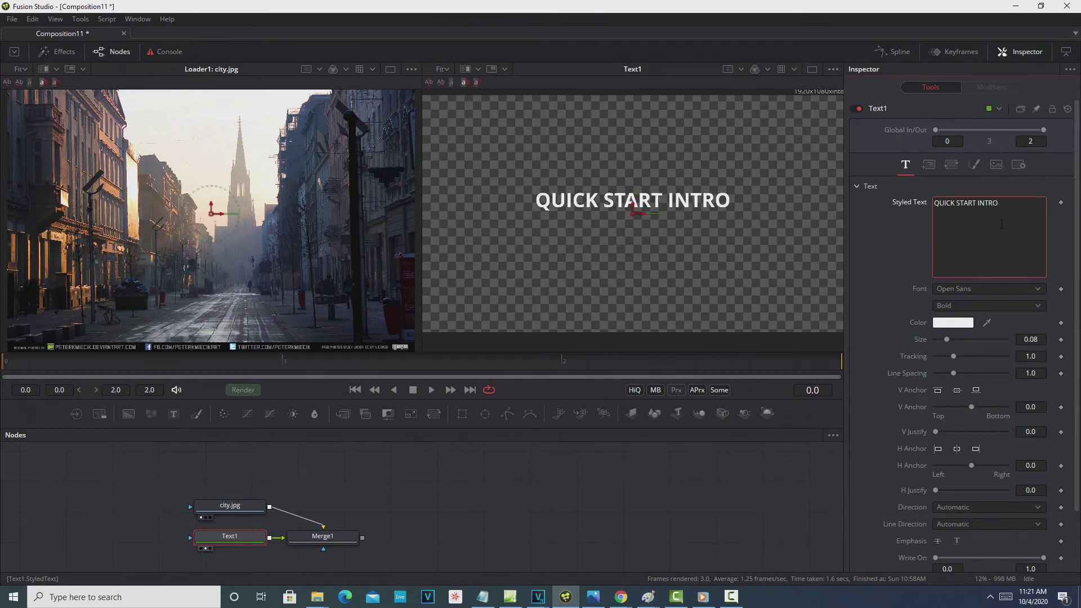
{"action": "key", "text": "Return"}
{"action": "type", "text": "FUSION STUDIO 16"}
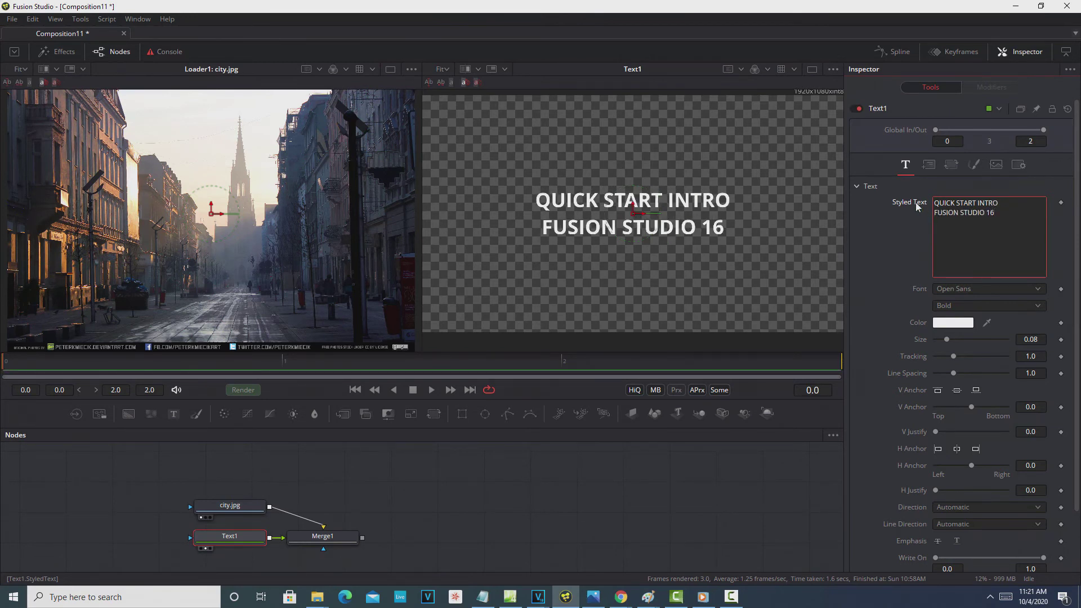
- Show Merge1 in the second viewer, then enlarge the text to size 0.2165 and move it onto the lower part of the street
{"action": "left_click", "coordinate": [330, 541]}
{"action": "key", "text": "2"}
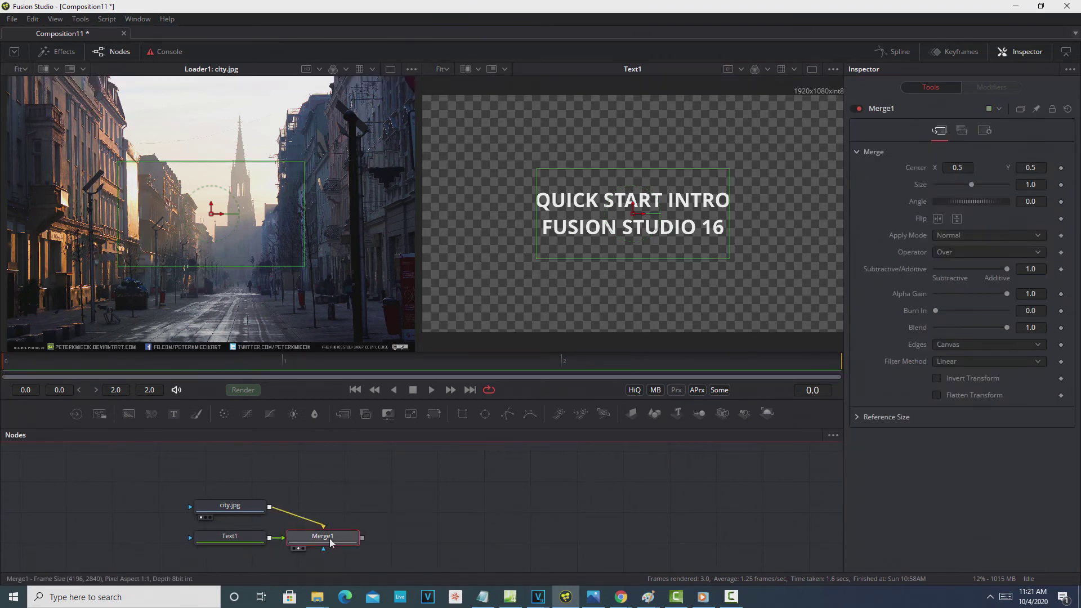
{"action": "left_click", "coordinate": [229, 536]}
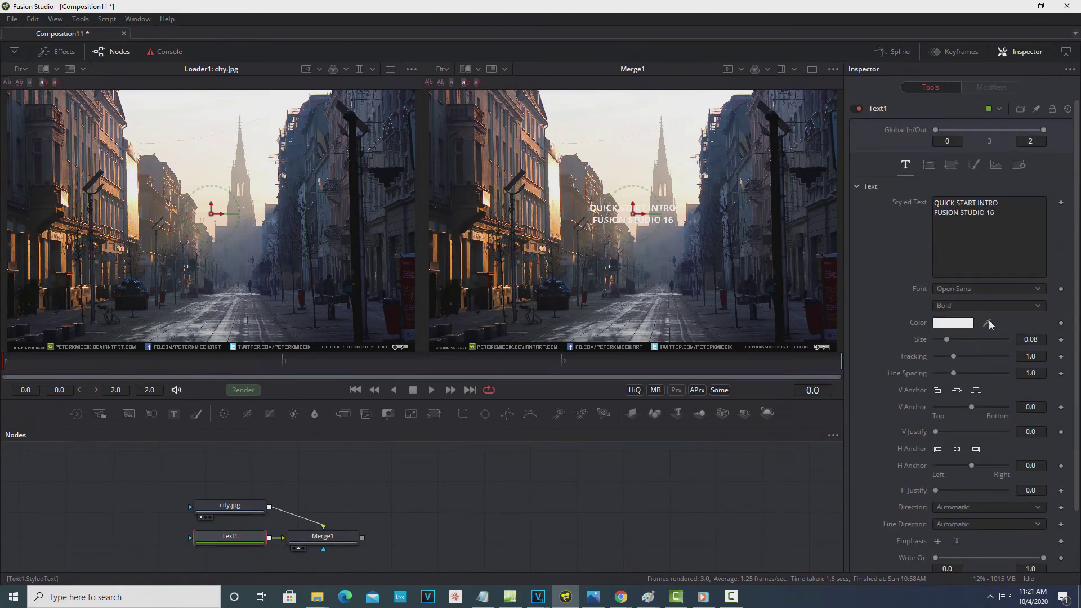
{"action": "left_click_drag", "start_coordinate": [947, 340], "coordinate": [967, 343]}
{"action": "left_click_drag", "start_coordinate": [634, 206], "coordinate": [639, 290]}
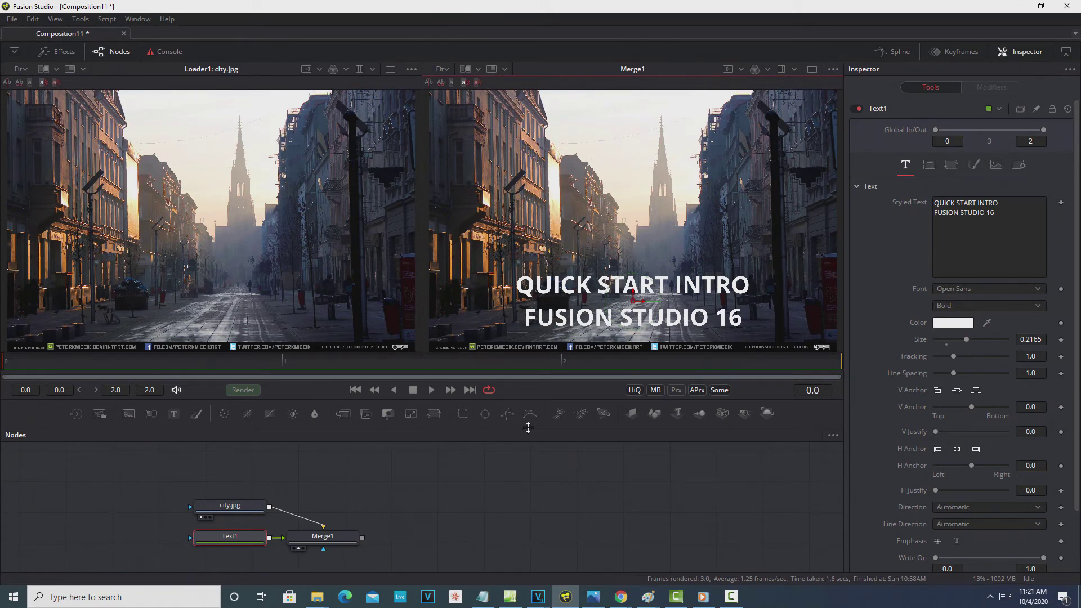
- Add a Saver node after Merge1 that writes its output to the Desktop's fusion folder under the file name "frame"
{"action": "left_click", "coordinate": [342, 538]}
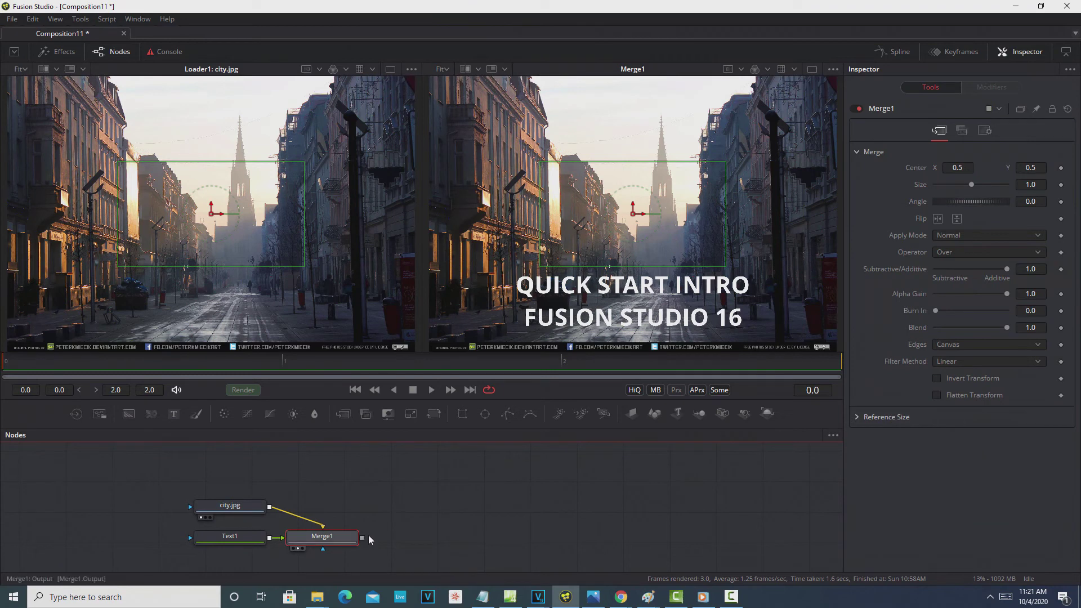
{"action": "left_click", "coordinate": [105, 413]}
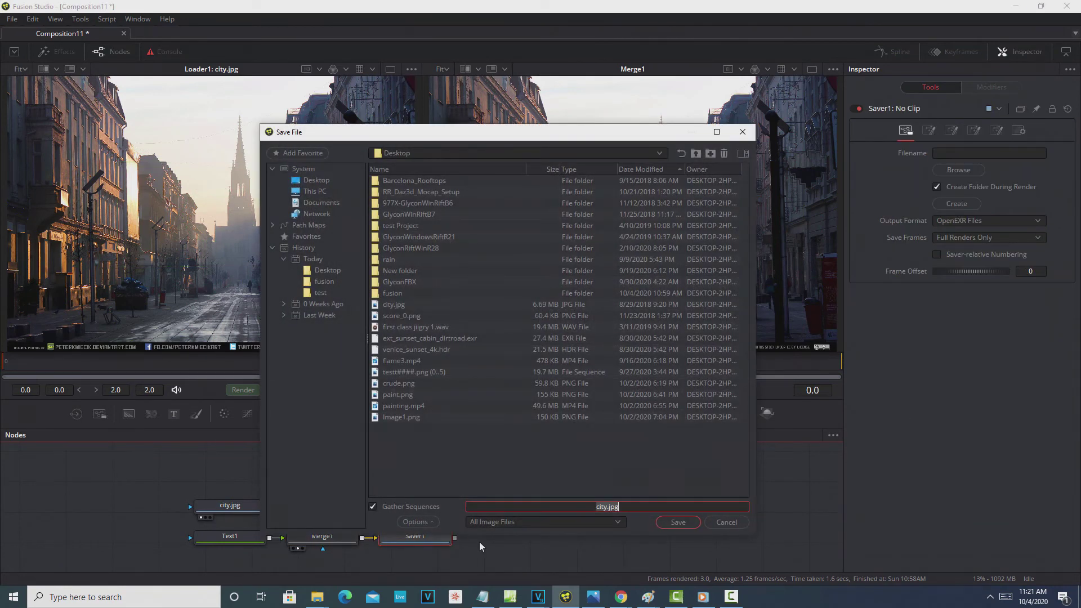
{"action": "double_click", "coordinate": [390, 292]}
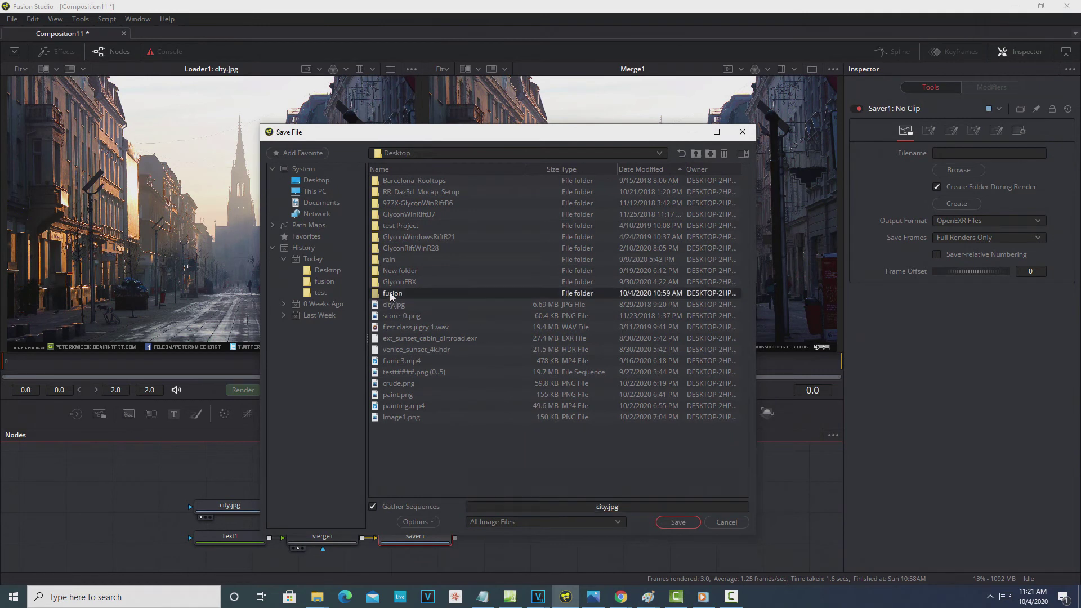
{"action": "left_click", "coordinate": [637, 508]}
{"action": "key", "text": "BackSpace"}
{"action": "key", "text": "BackSpace"}
{"action": "key", "text": "BackSpace"}
{"action": "key", "text": "BackSpace"}
{"action": "key", "text": "BackSpace"}
{"action": "key", "text": "BackSpace"}
{"action": "key", "text": "BackSpace"}
{"action": "key", "text": "BackSpace"}
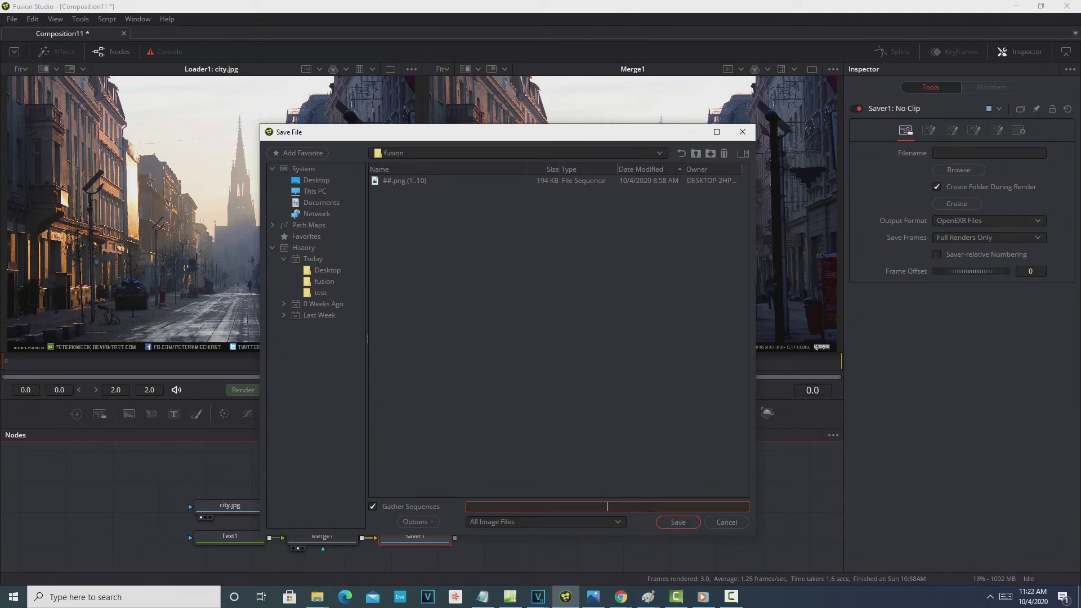
{"action": "type", "text": "frame"}
{"action": "left_click", "coordinate": [690, 526]}
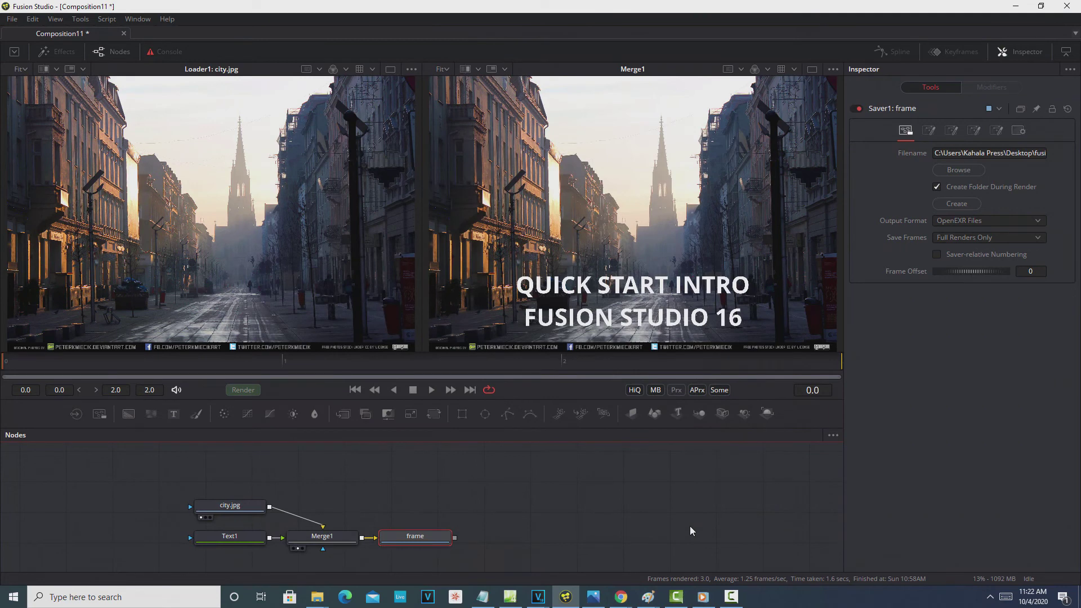
- Set the output format of the frame Saver node to JPEG Files
{"action": "left_click", "coordinate": [962, 170]}
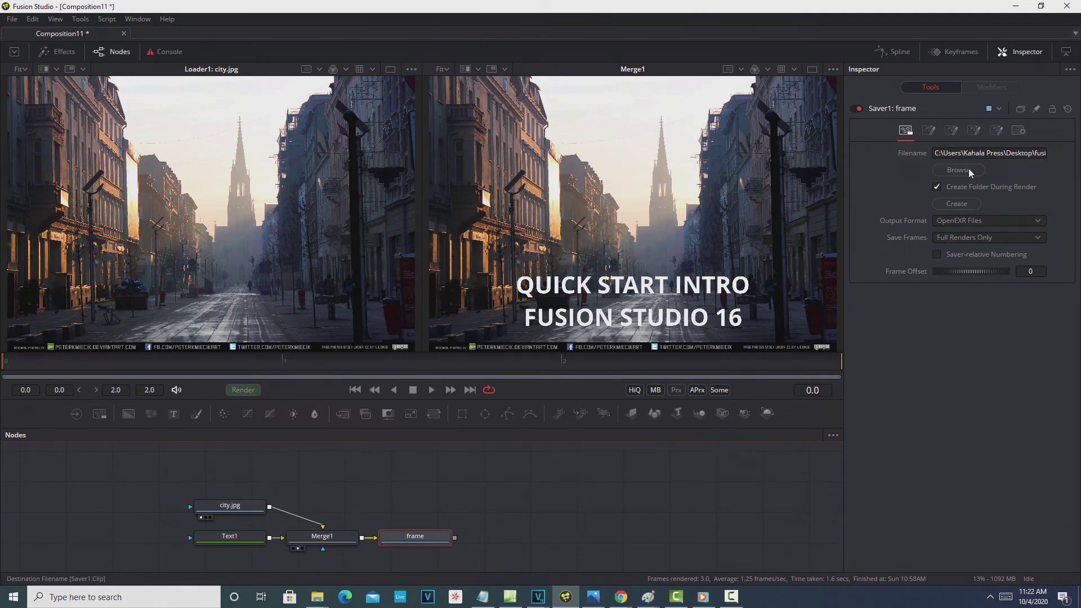
{"action": "left_click", "coordinate": [1037, 220]}
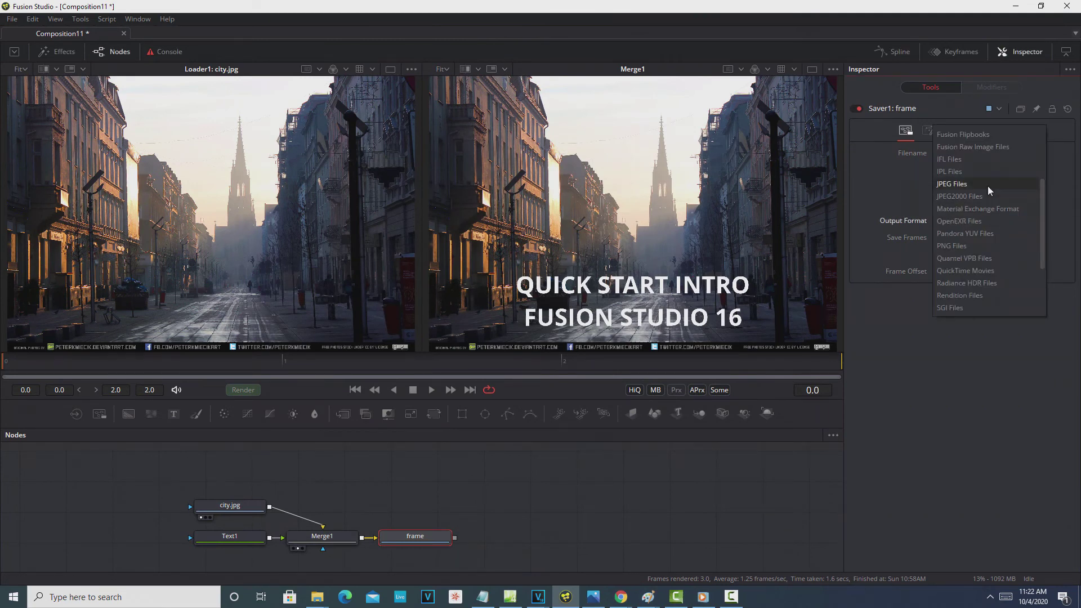
{"action": "left_click", "coordinate": [968, 183]}
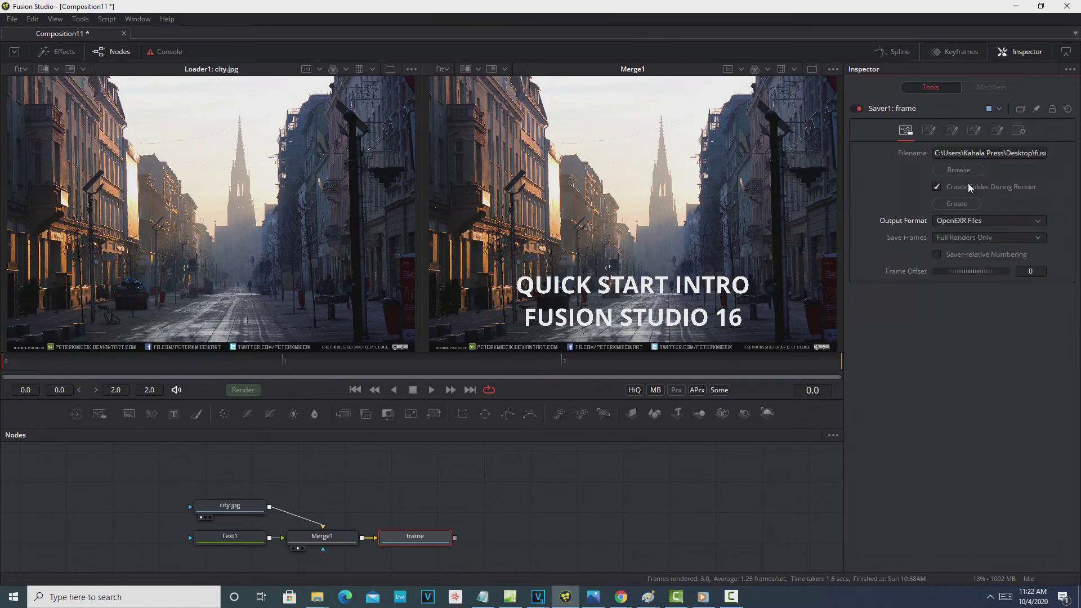
- Render frames 0 to 2 of the composition with the Final configuration and dismiss the completion notice
{"action": "left_click", "coordinate": [243, 390]}
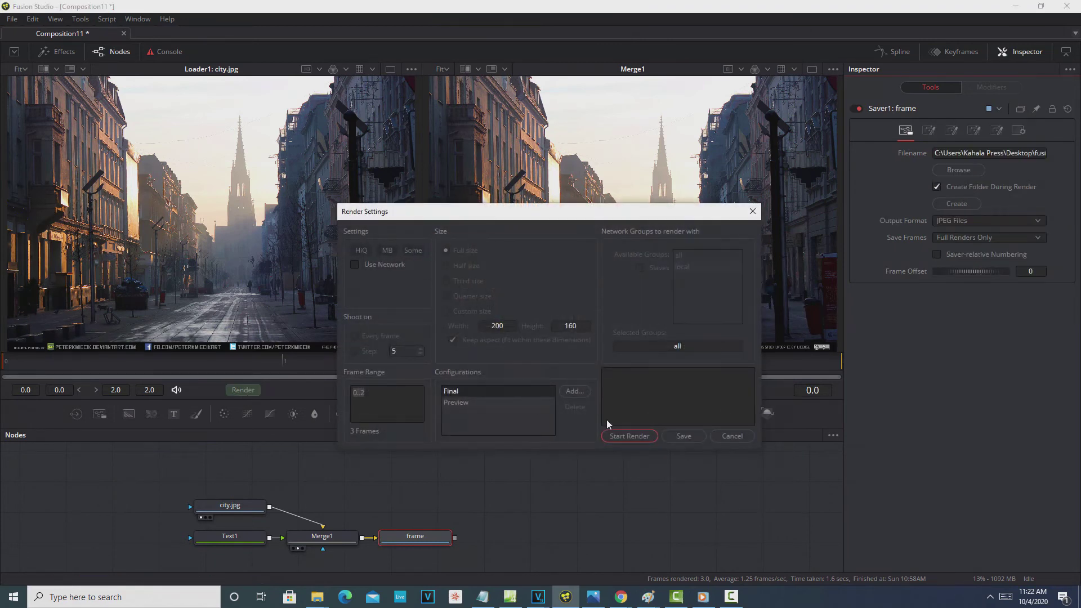
{"action": "left_click", "coordinate": [644, 434]}
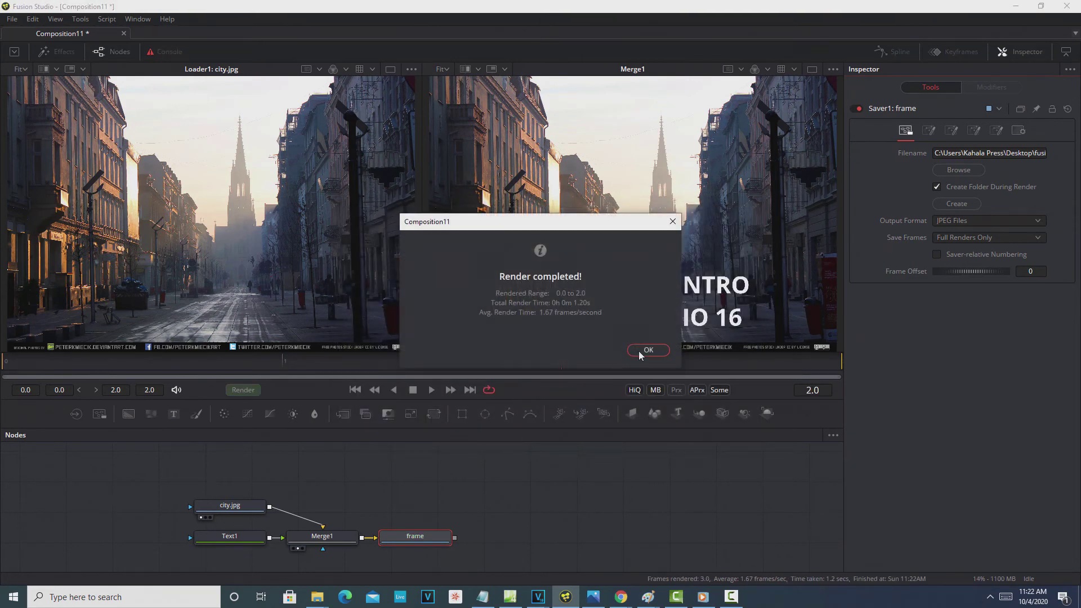
{"action": "left_click", "coordinate": [648, 349]}
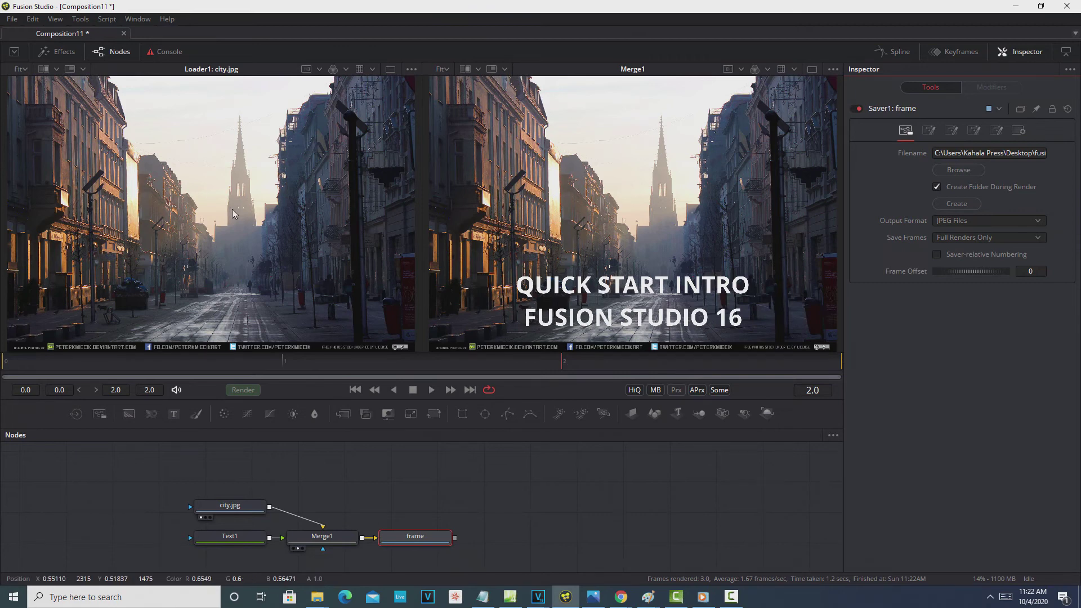
{"action": "key", "text": "ctrl+space"}
{"action": "type", "text": "Text+"}
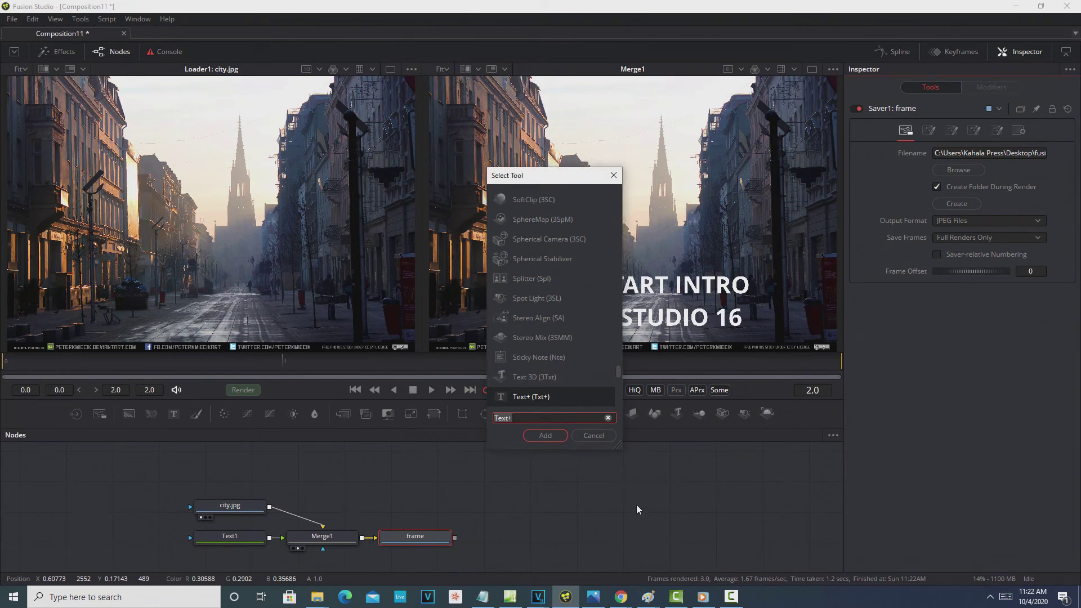
{"action": "left_click", "coordinate": [614, 175]}
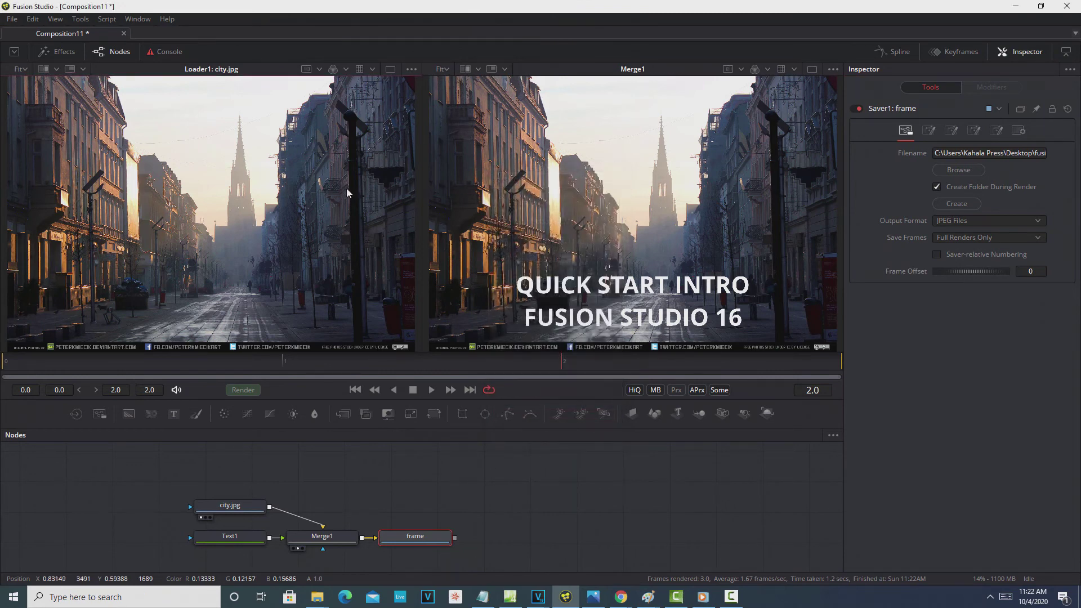
- Examine the city image alone in a single wide viewer at different zoom levels, and return to the two-viewer layout
{"action": "key", "text": "F4"}
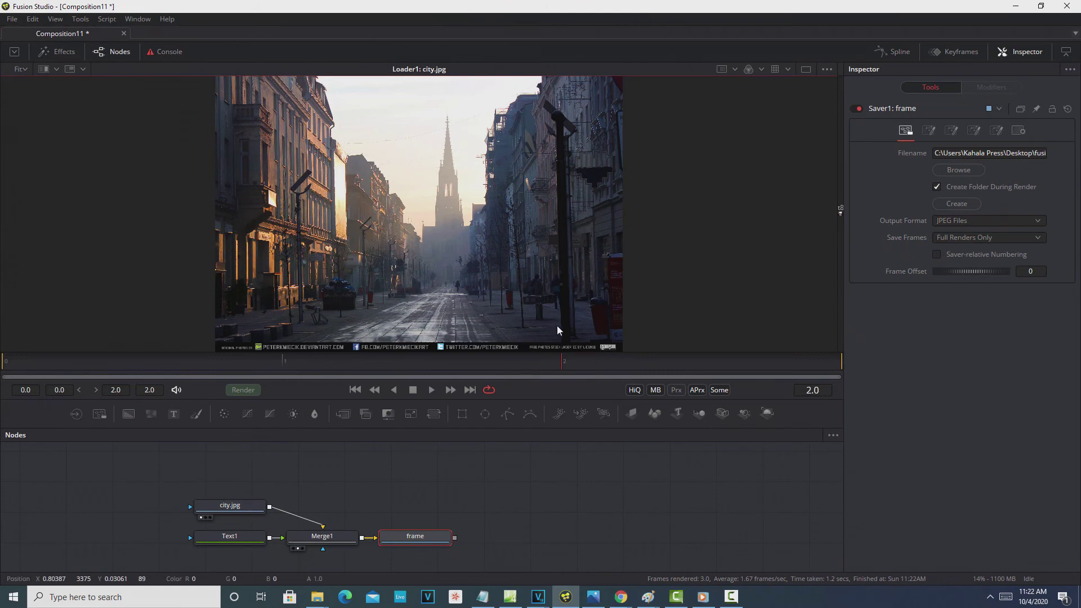
{"action": "scroll", "coordinate": [508, 274], "scroll_direction": "down", "scroll_amount": 1}
{"action": "scroll", "coordinate": [509, 274], "scroll_direction": "up", "scroll_amount": 2}
{"action": "scroll", "coordinate": [509, 275], "scroll_direction": "down", "scroll_amount": 2}
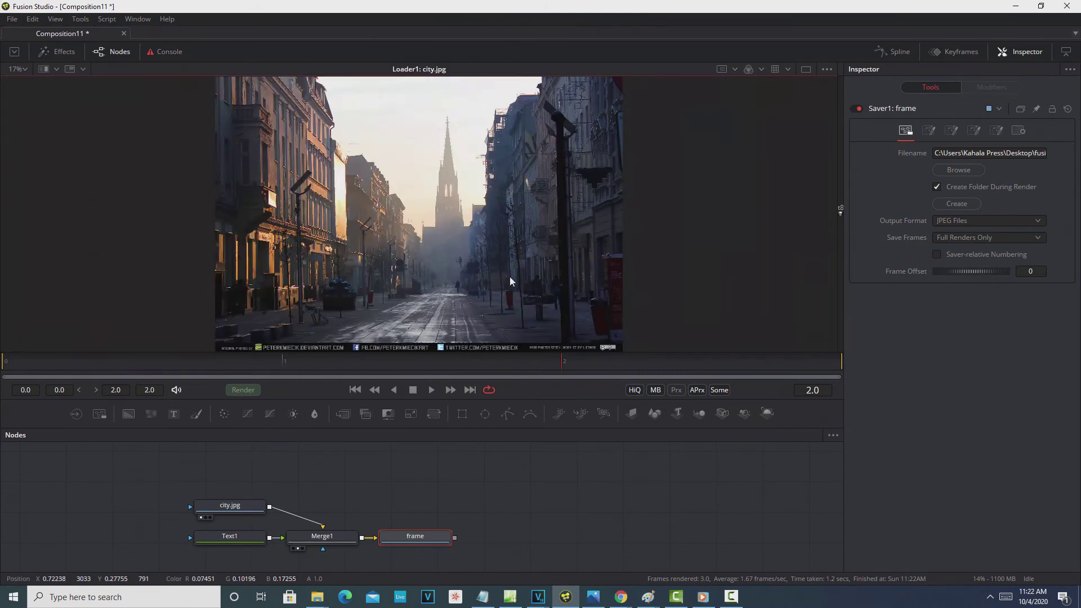
{"action": "left_click_drag", "start_coordinate": [472, 233], "coordinate": [428, 227]}
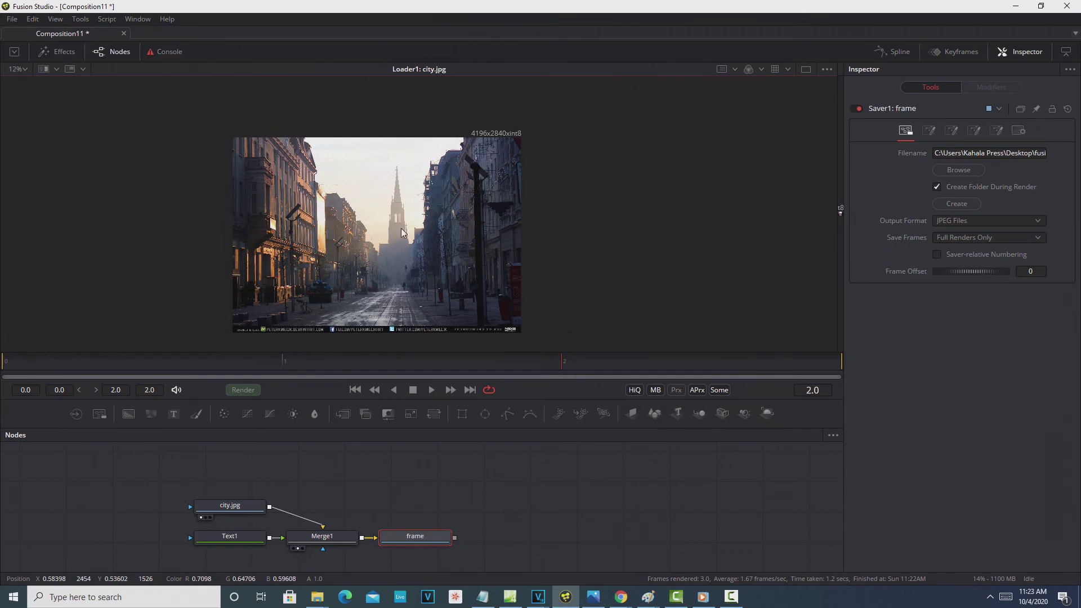
{"action": "key", "text": "2"}
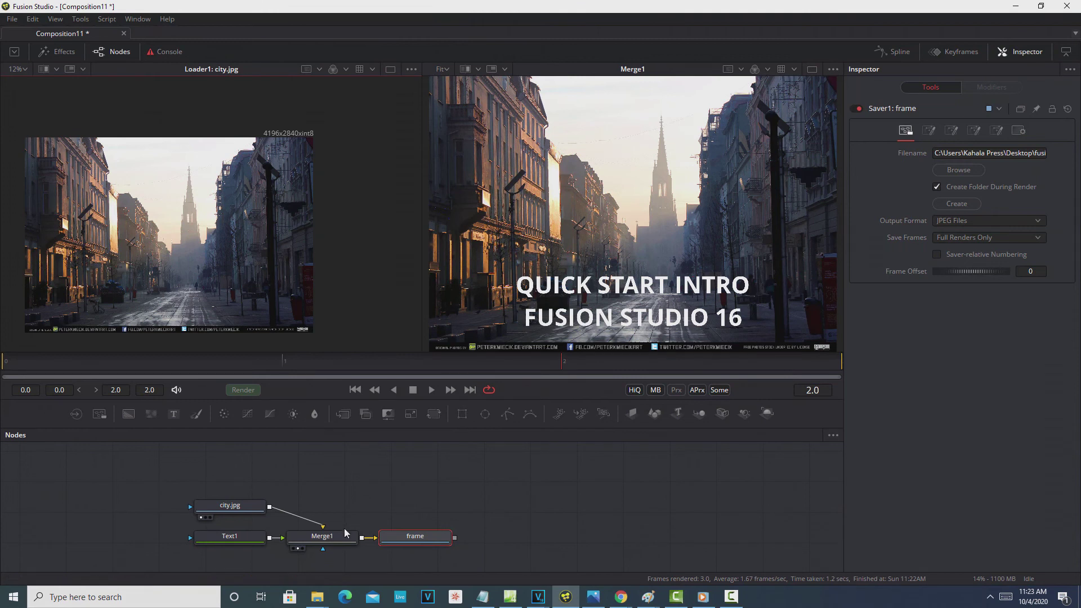
- Detach Merge1 from the flow, reinsert it between city.jpg and the frame Saver, and delete it
{"action": "left_click_drag", "start_coordinate": [341, 540], "coordinate": [400, 474]}
{"action": "left_click", "coordinate": [400, 474]}
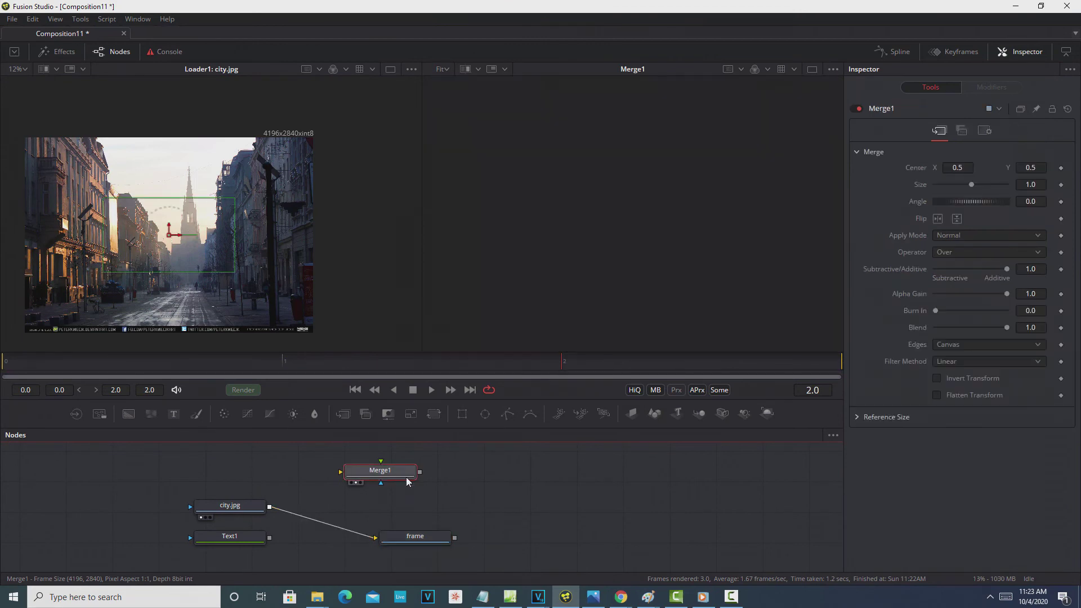
{"action": "left_click_drag", "start_coordinate": [404, 474], "coordinate": [341, 537]}
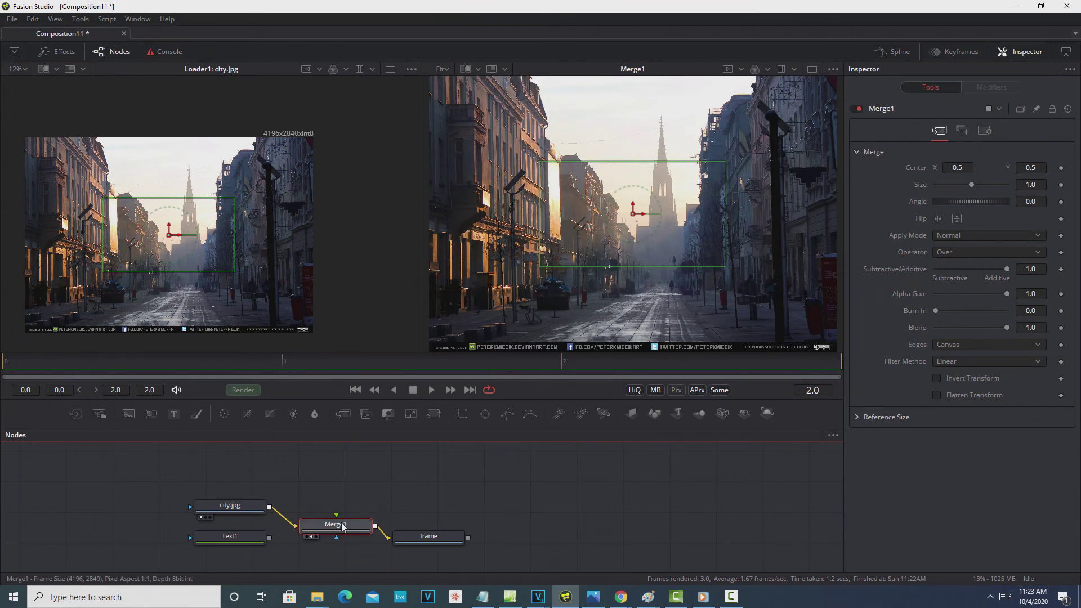
{"action": "key", "text": "Delete"}
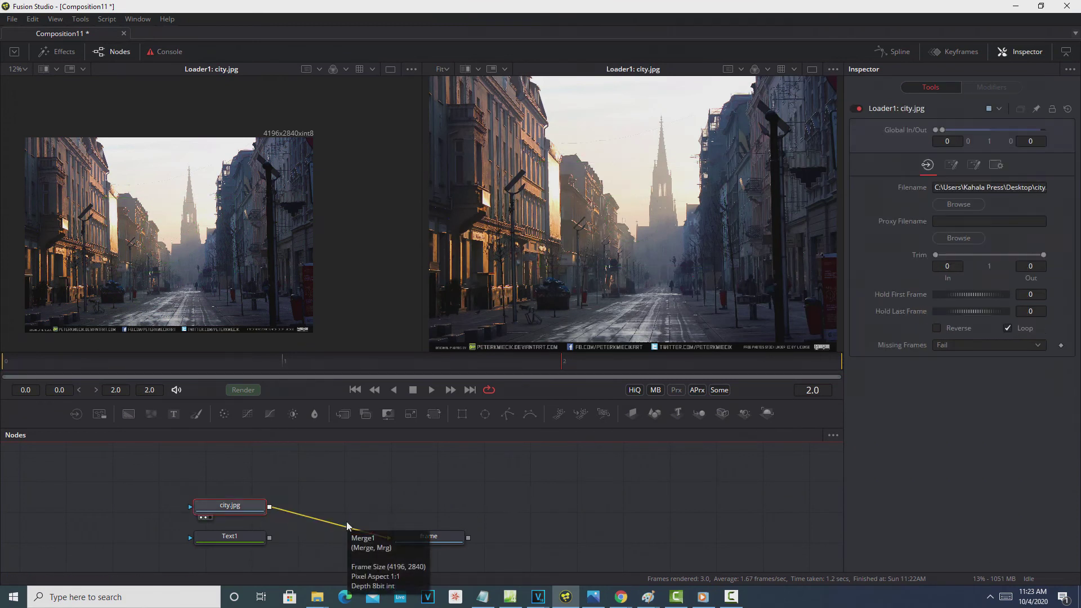